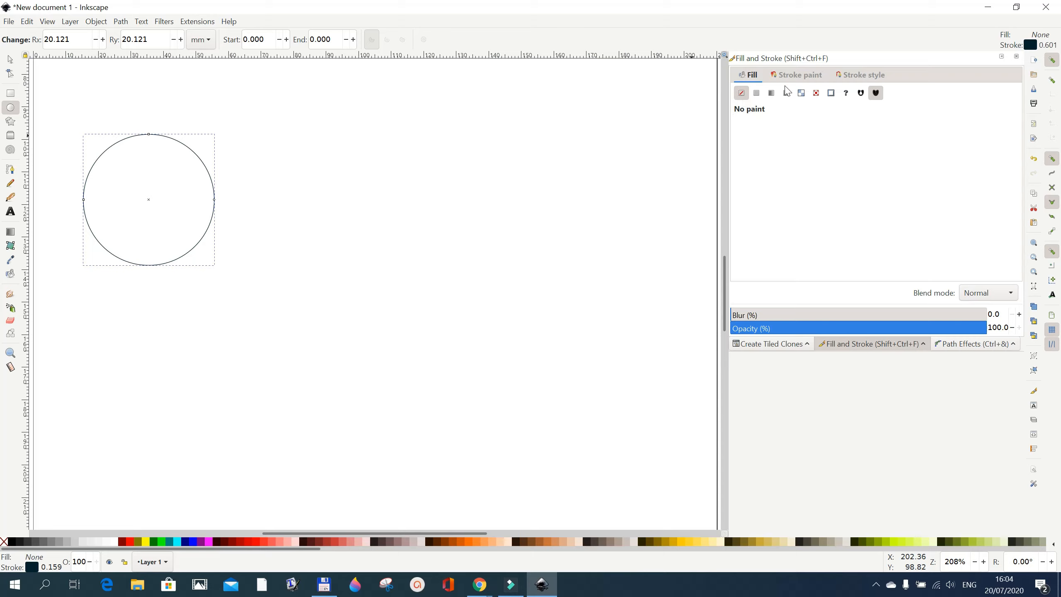
Step: Set the circle's stroke width unit to px
click(852, 76)
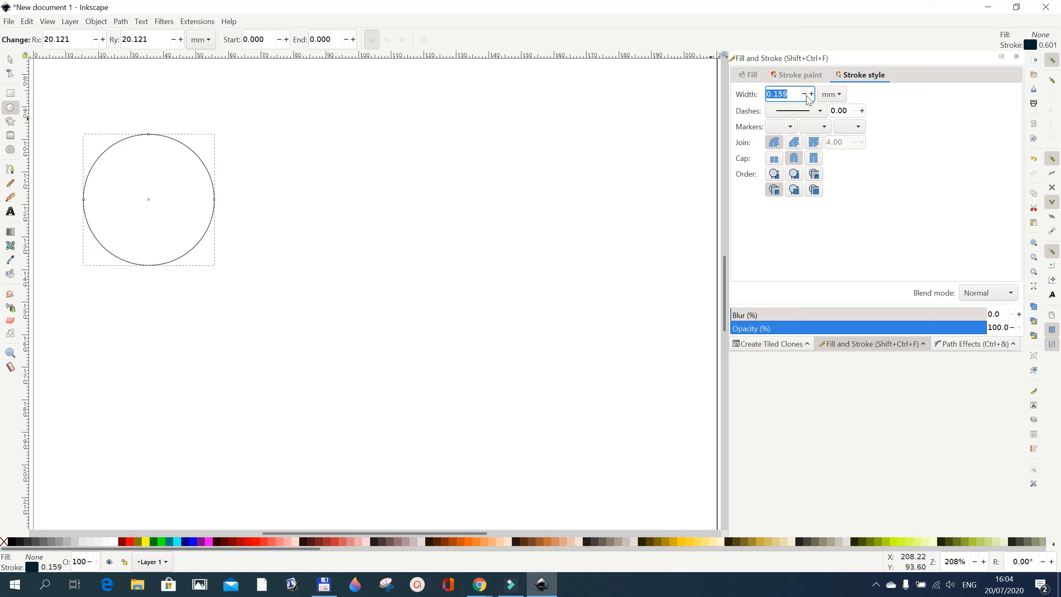
click(840, 95)
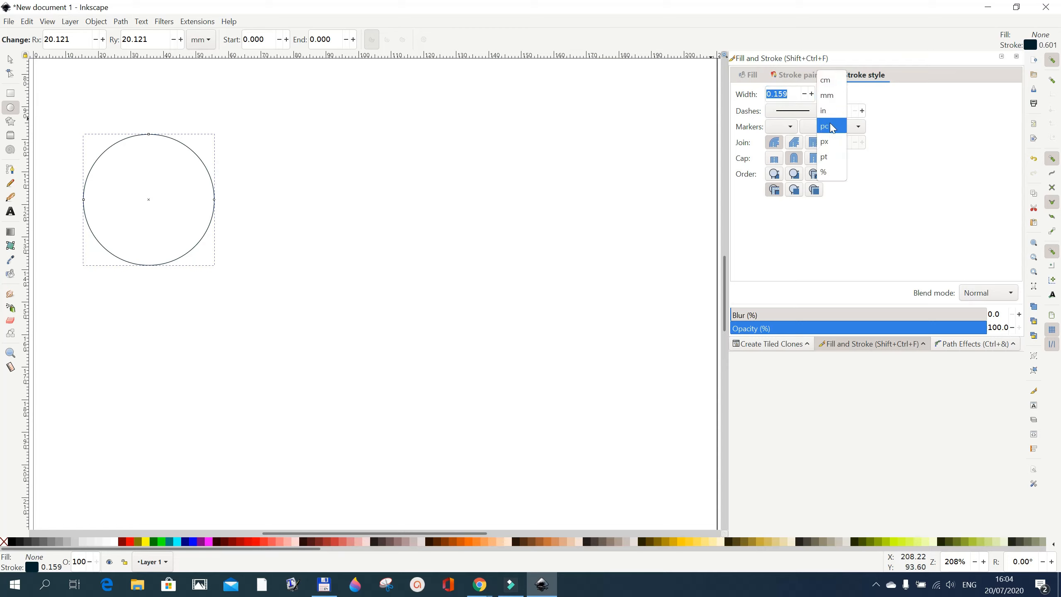
click(825, 142)
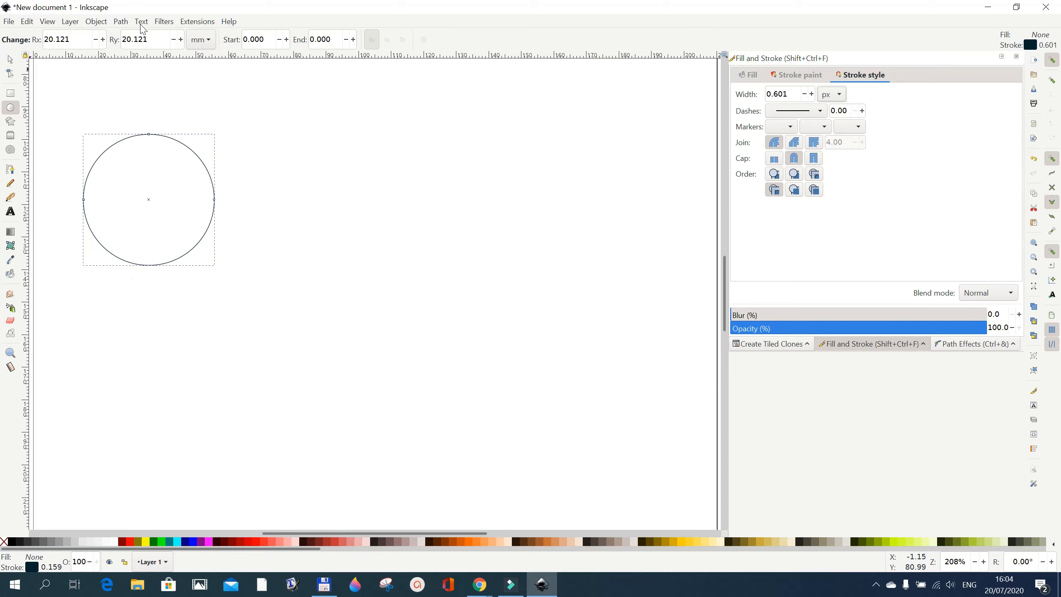
Step: Apply the Hatches (rough) path effect to the circle and reseed its frequency randomness twice
click(10, 59)
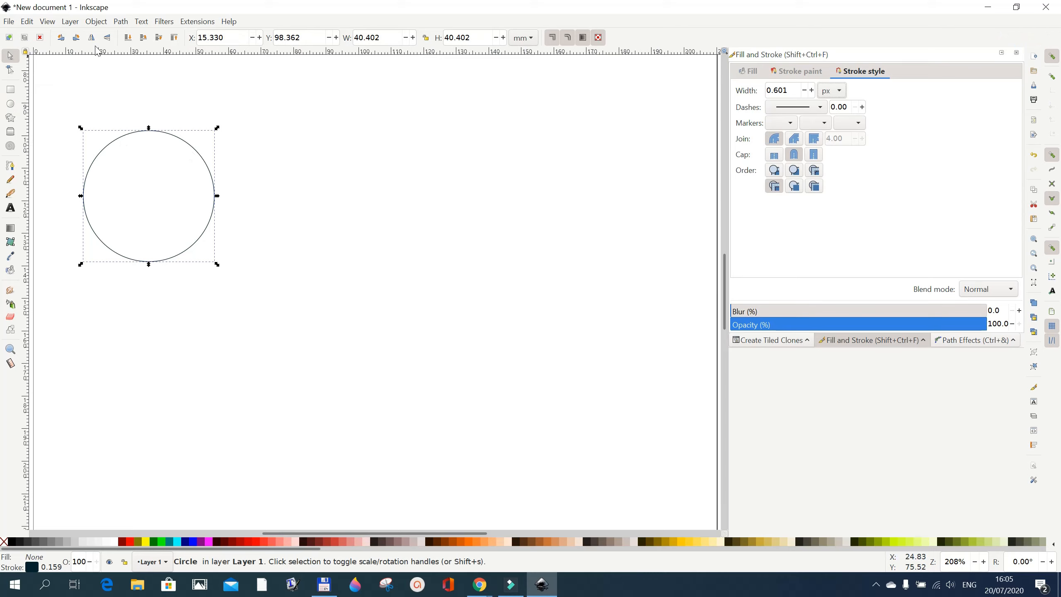
click(121, 22)
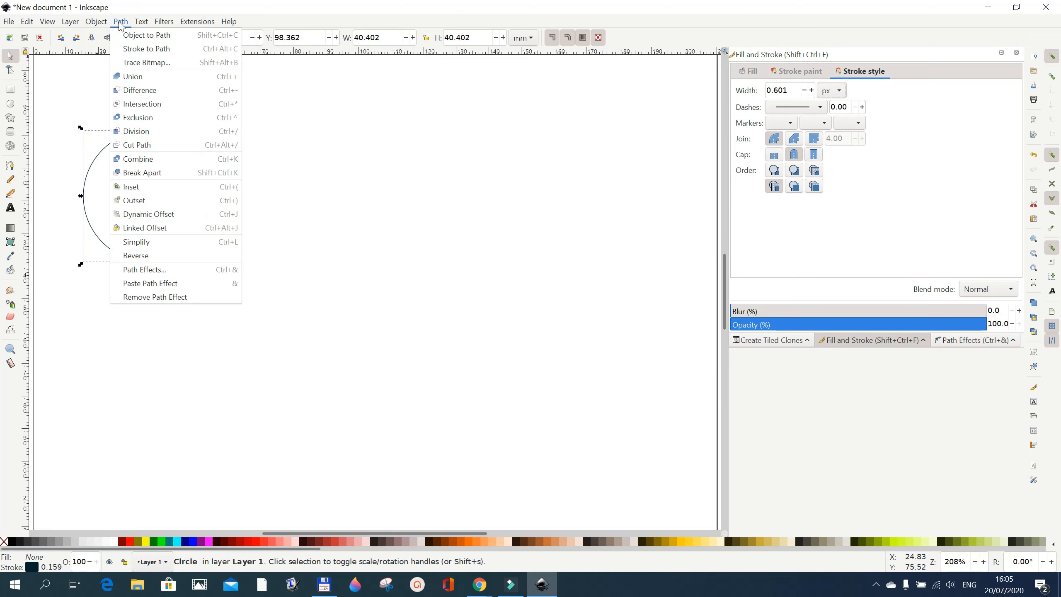
click(163, 269)
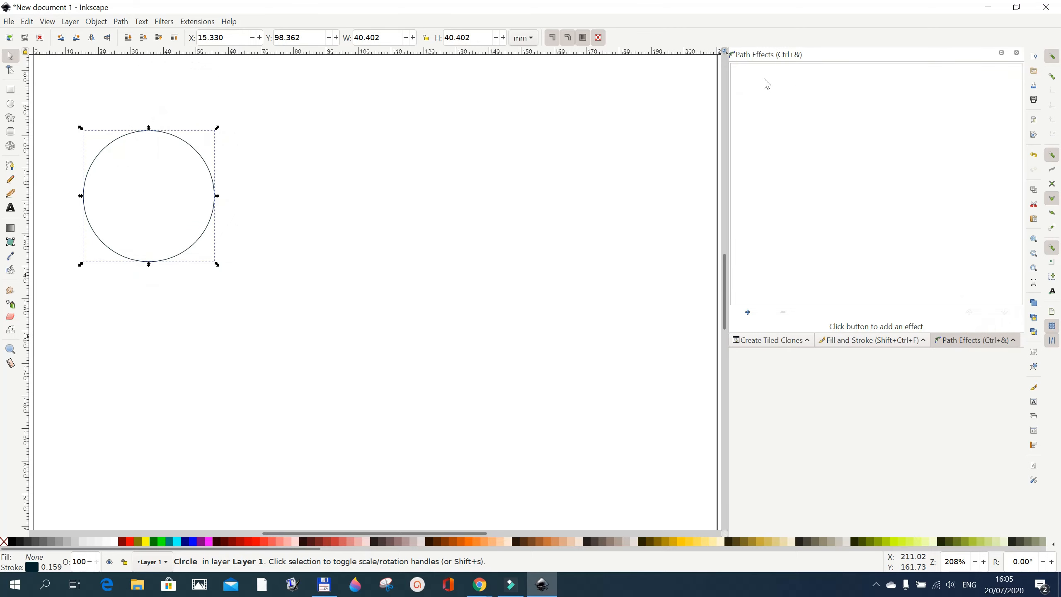
click(749, 313)
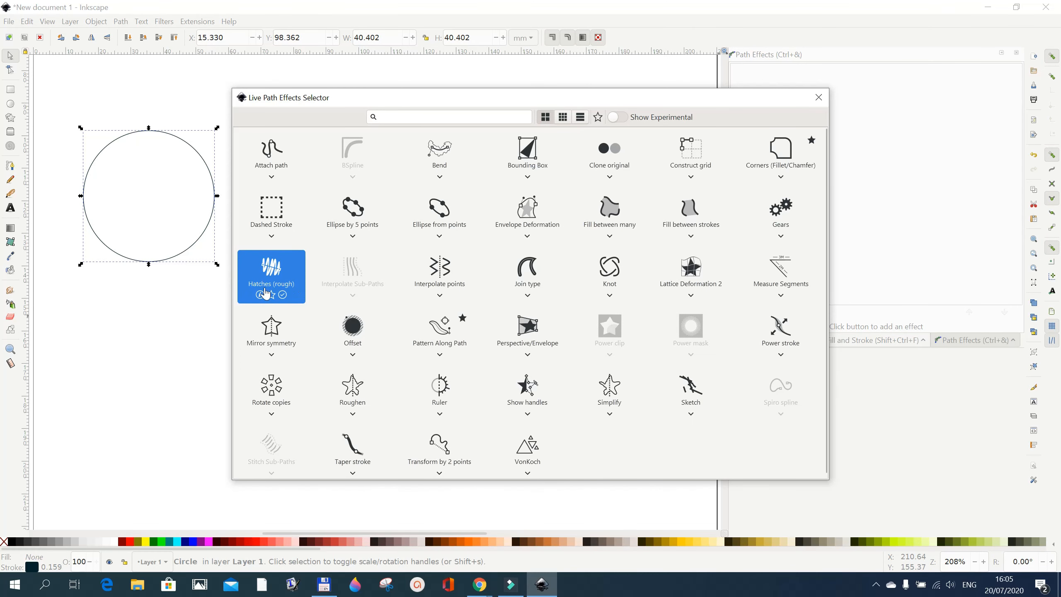
mouse_move(259, 298)
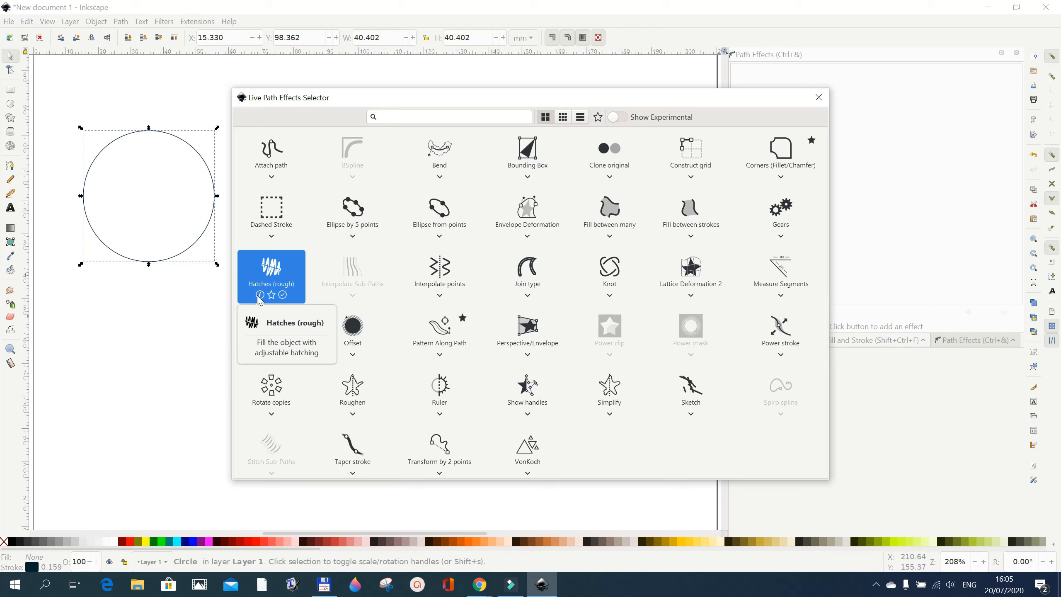
click(262, 287)
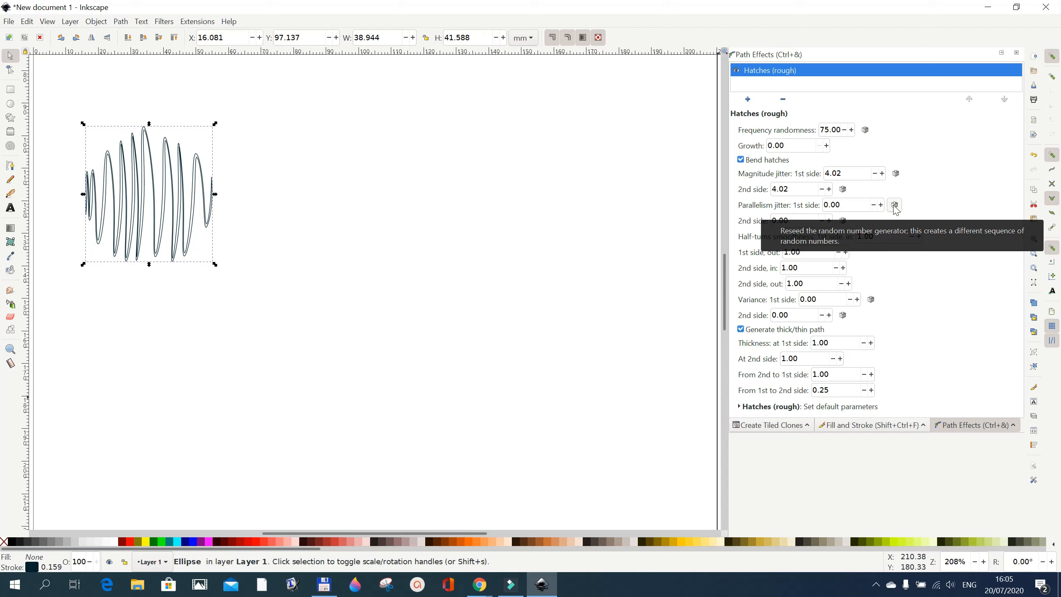
click(865, 130)
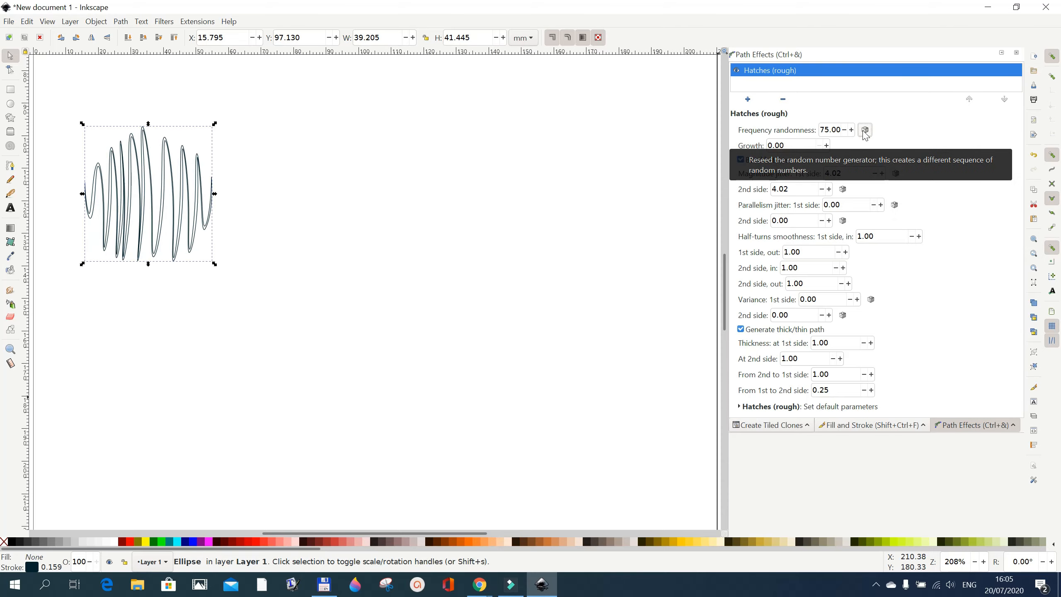
click(865, 130)
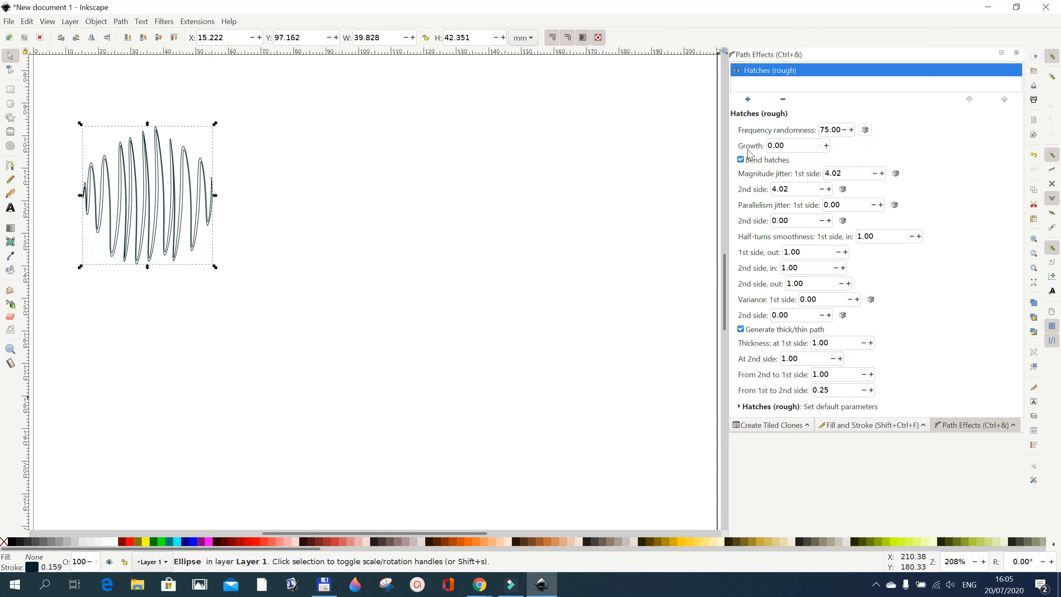
Step: Try raising the hatches' growth in increments of 0.10 up to 1.20, and reset it to 0
click(827, 147)
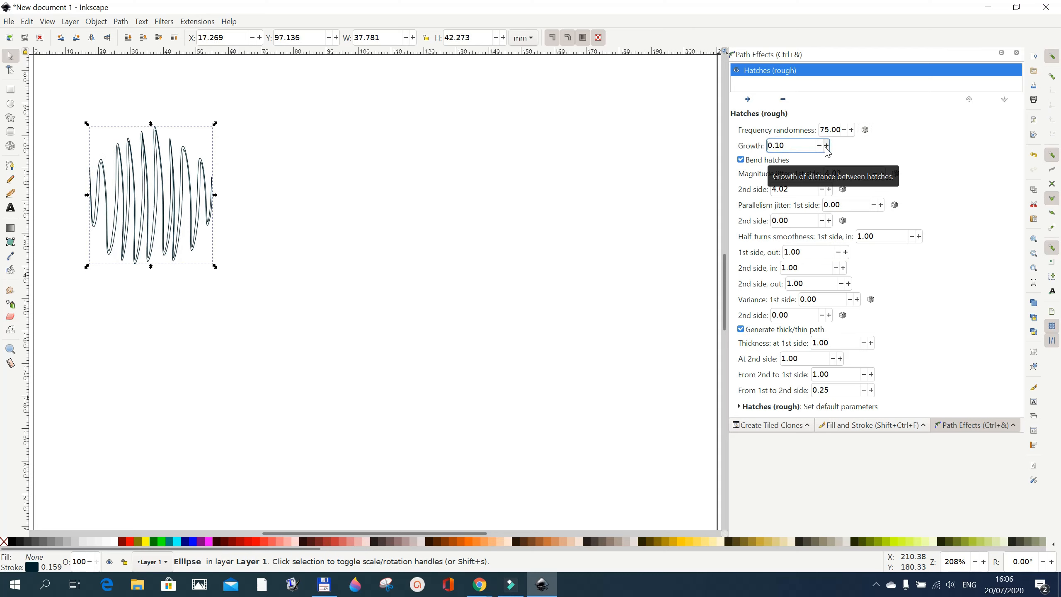
click(827, 146)
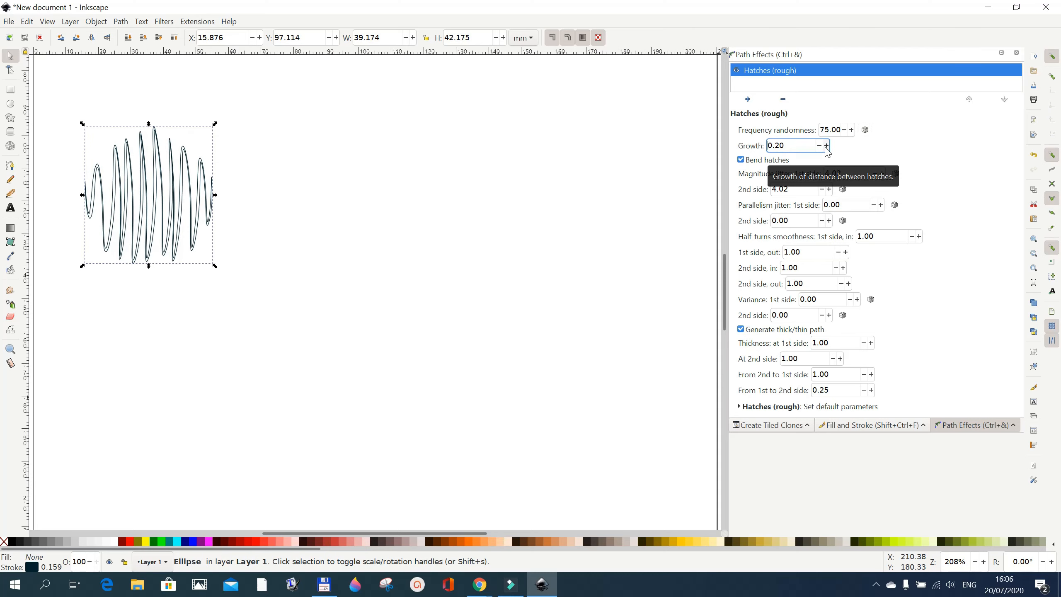
click(827, 147)
click(826, 146)
click(827, 147)
click(827, 146)
click(827, 147)
click(826, 146)
click(827, 147)
click(826, 147)
click(827, 147)
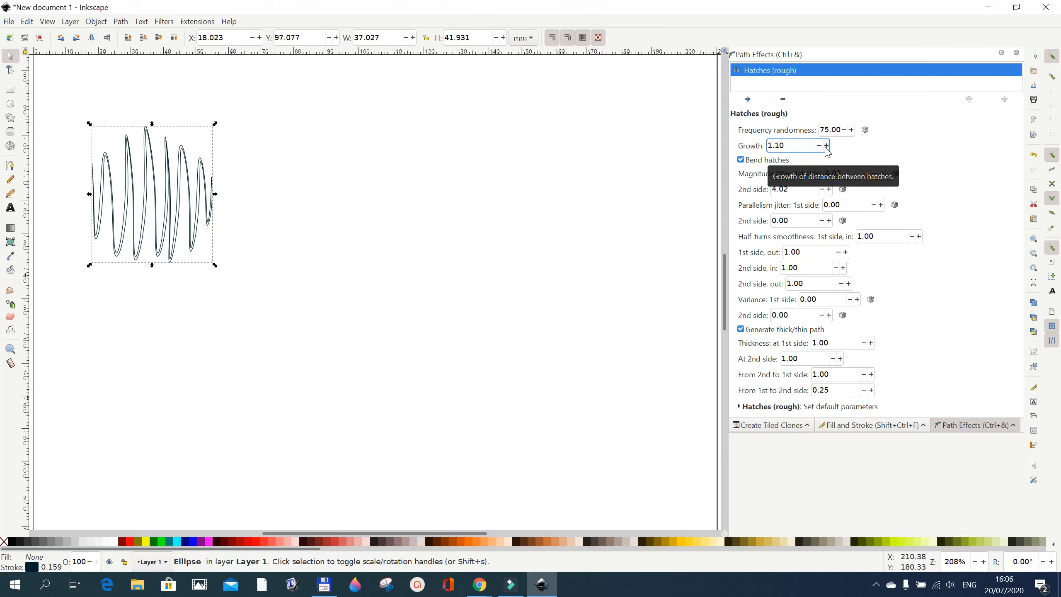
click(826, 146)
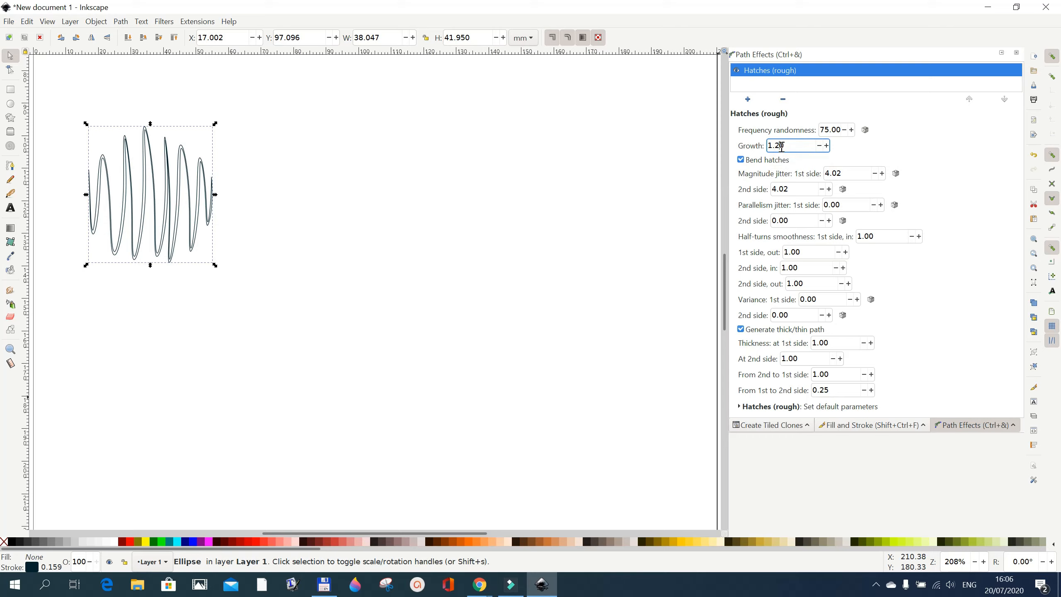
key(BackSpace)
key(BackSpace)
key(Return)
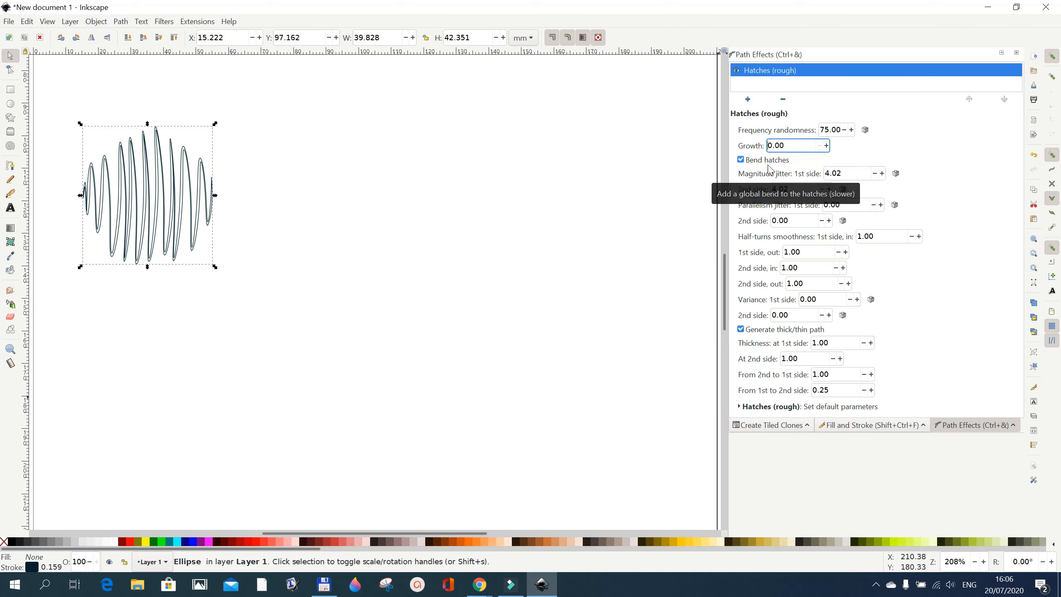
Step: Disable Bend hatches to compare the effect, and enable it again
click(740, 160)
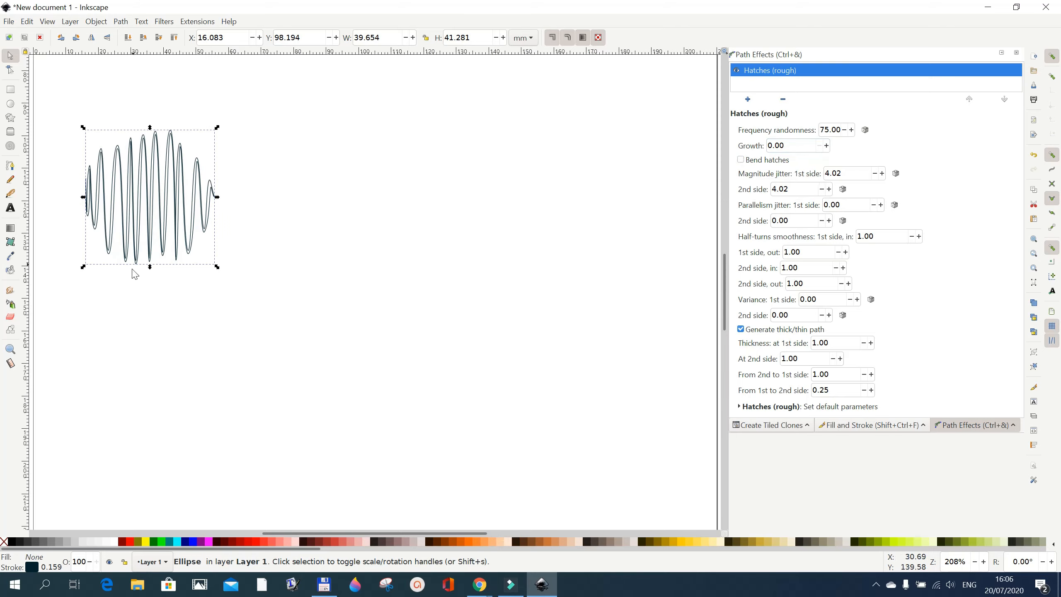
click(742, 163)
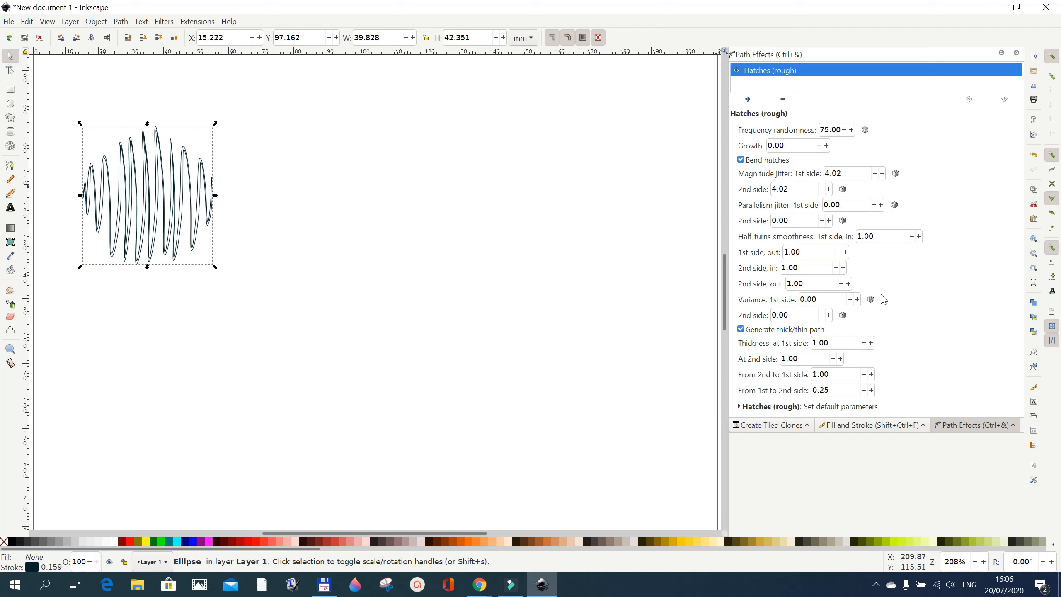
Step: Try raising the half-turns smoothness for the 1st side, in, past 8.40, and reset it to 1.00
click(919, 237)
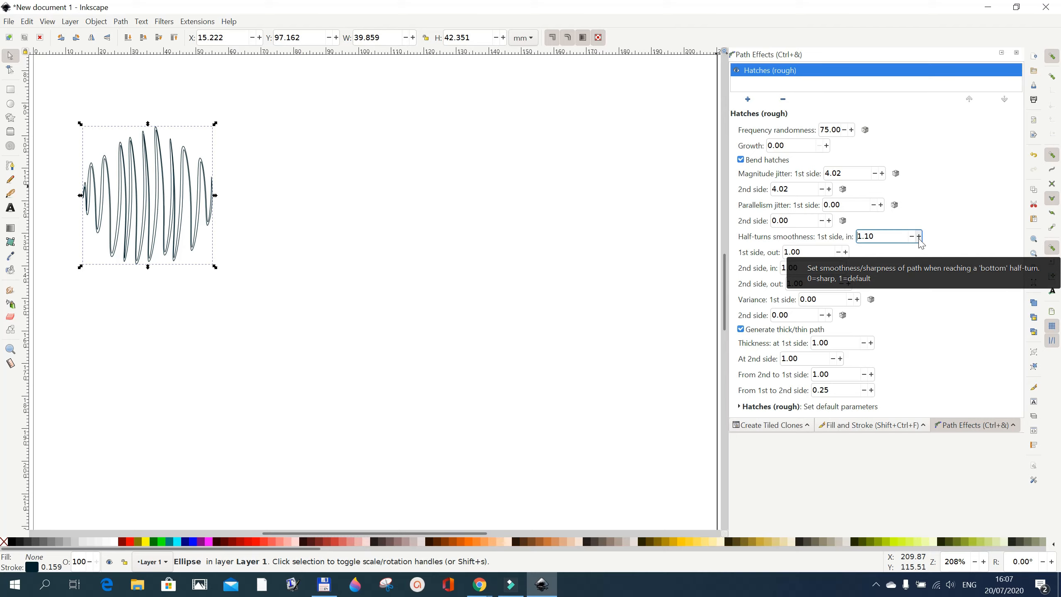
click(919, 237)
click(920, 237)
click(919, 236)
click(919, 237)
click(920, 237)
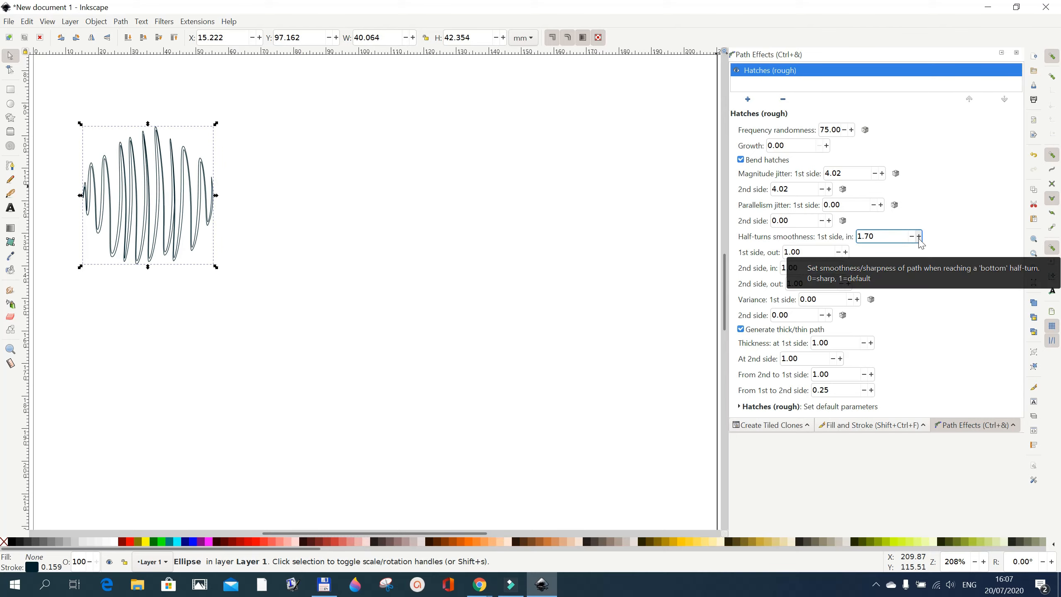
click(919, 237)
click(919, 237)
click(919, 237)
click(919, 236)
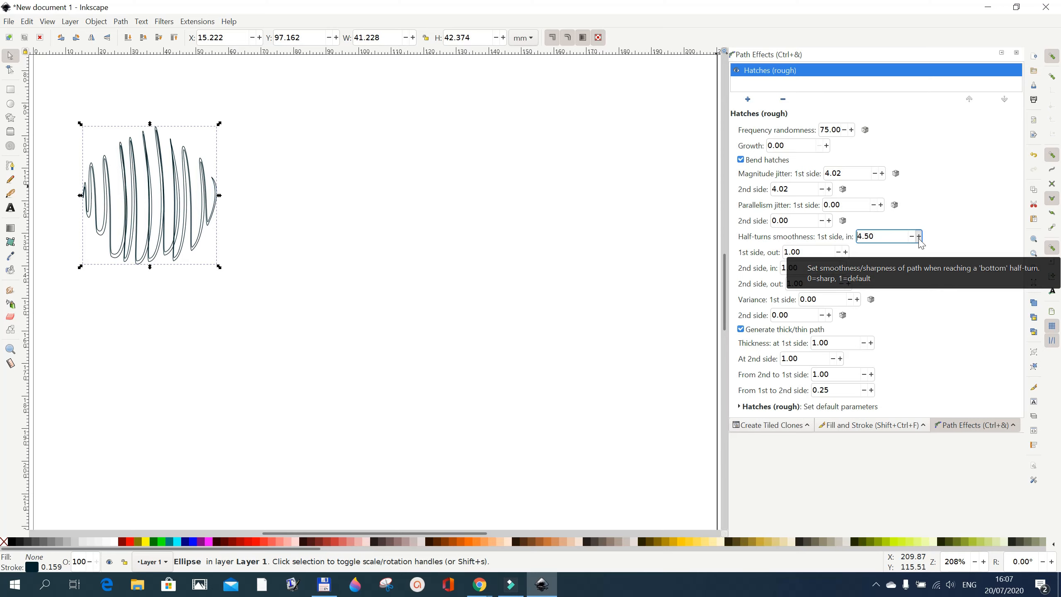
click(920, 237)
click(919, 237)
click(919, 237)
click(919, 237)
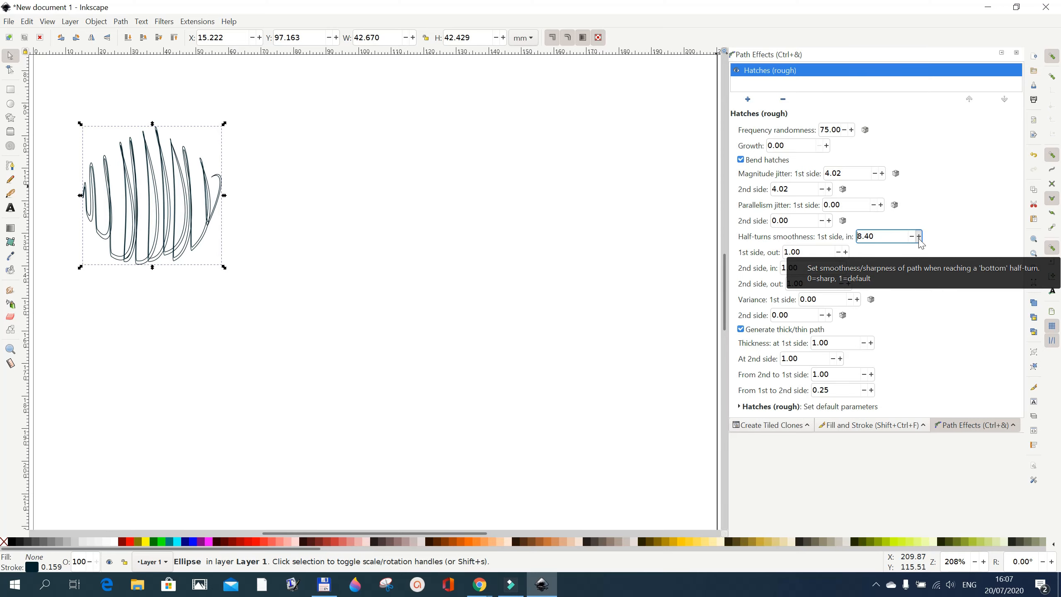
click(919, 236)
click(919, 237)
click(919, 237)
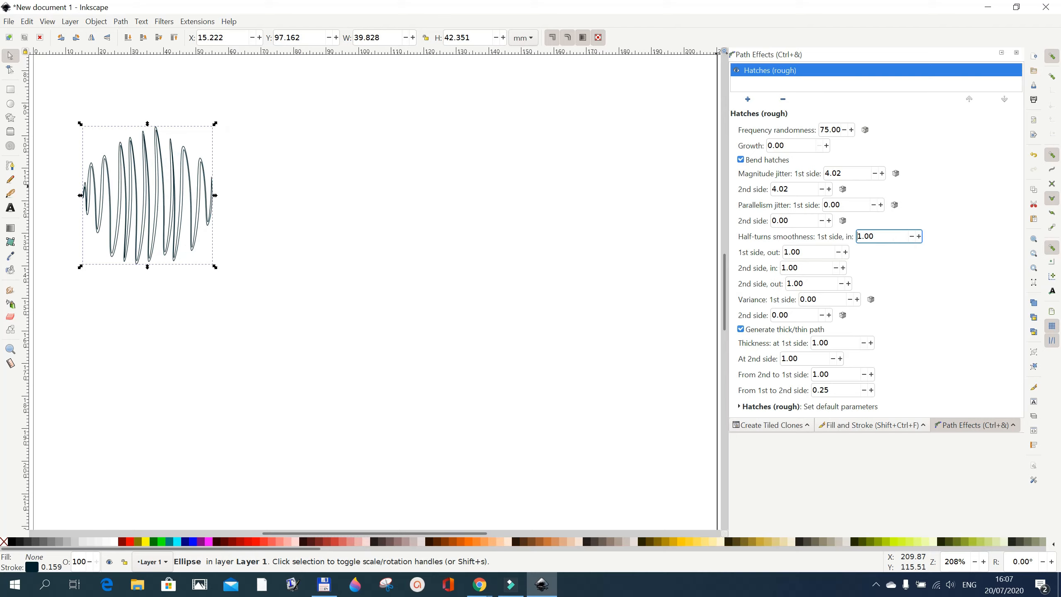
key(Return)
Step: Convert the hatched circle to a path and scale it down about its centre to about 19.7 by 21 mm
click(121, 21)
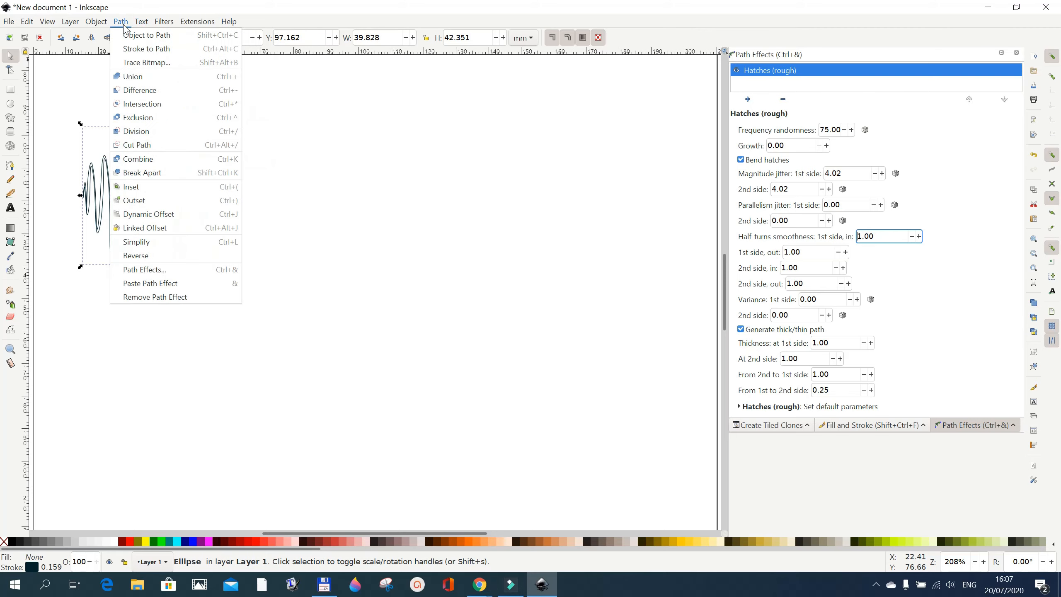
click(129, 35)
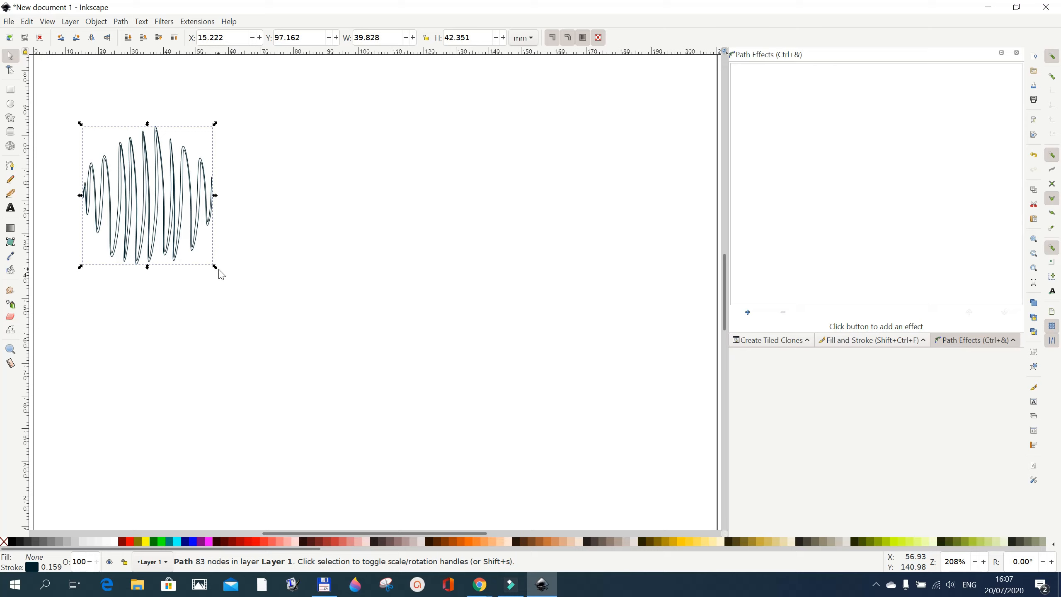
drag(217, 269, 188, 257)
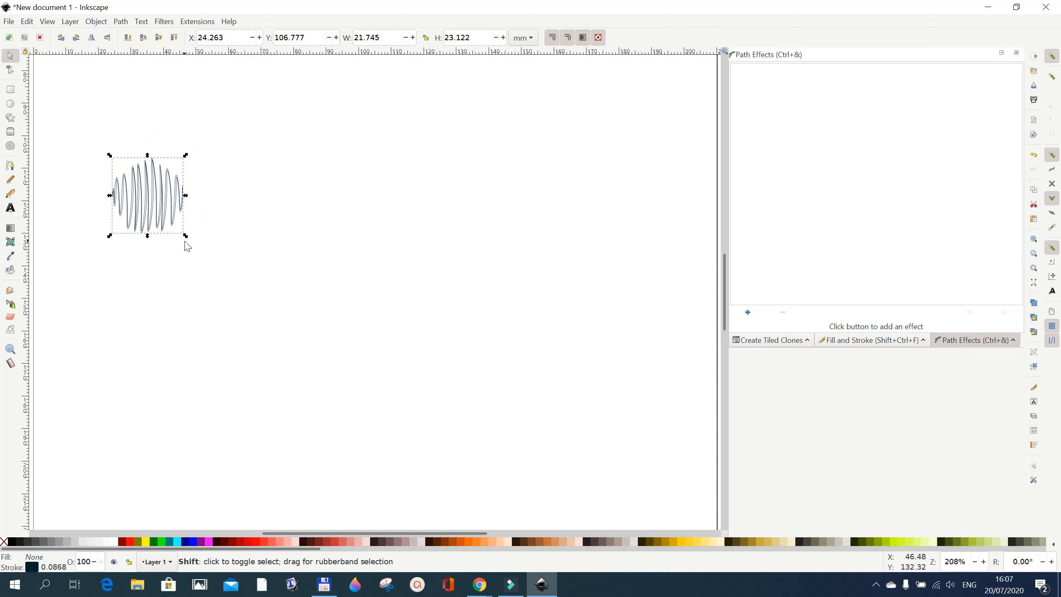
drag(186, 237, 184, 234)
click(268, 304)
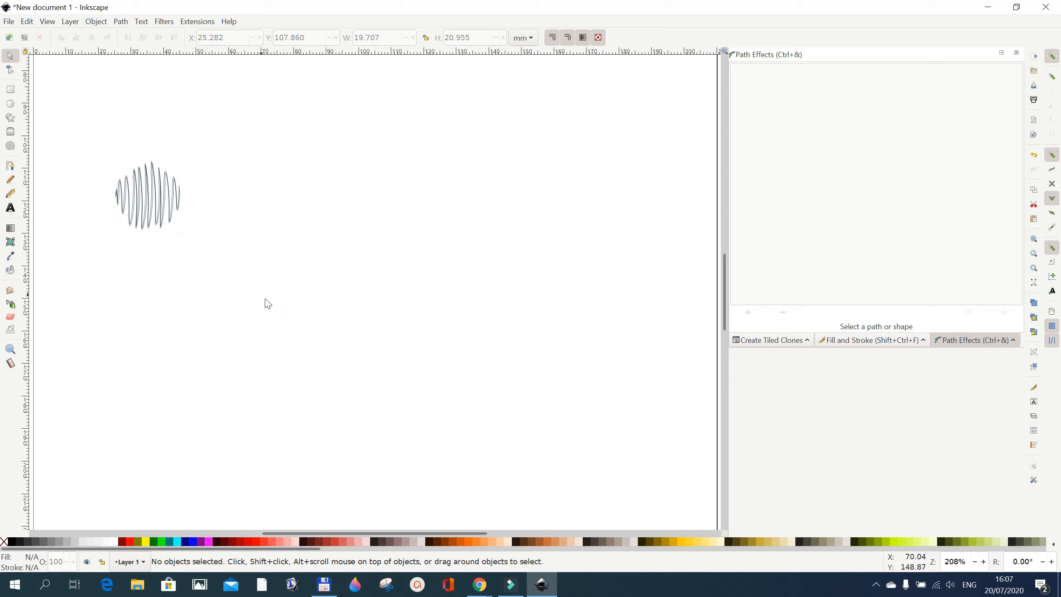
Step: Duplicate the hatched path and place the copy about 97 mm to the right of the original
click(155, 218)
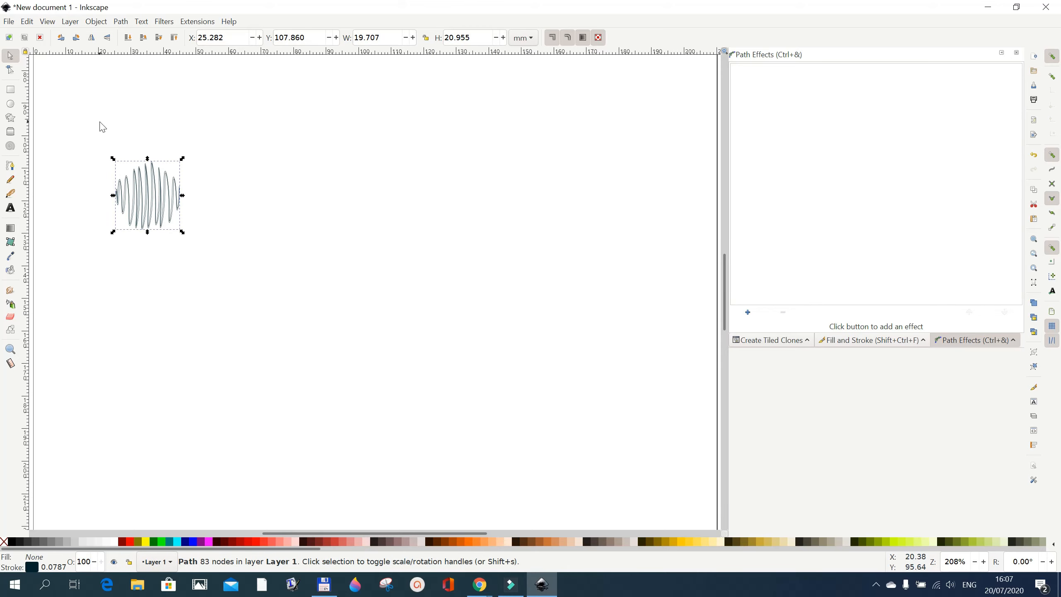
click(30, 22)
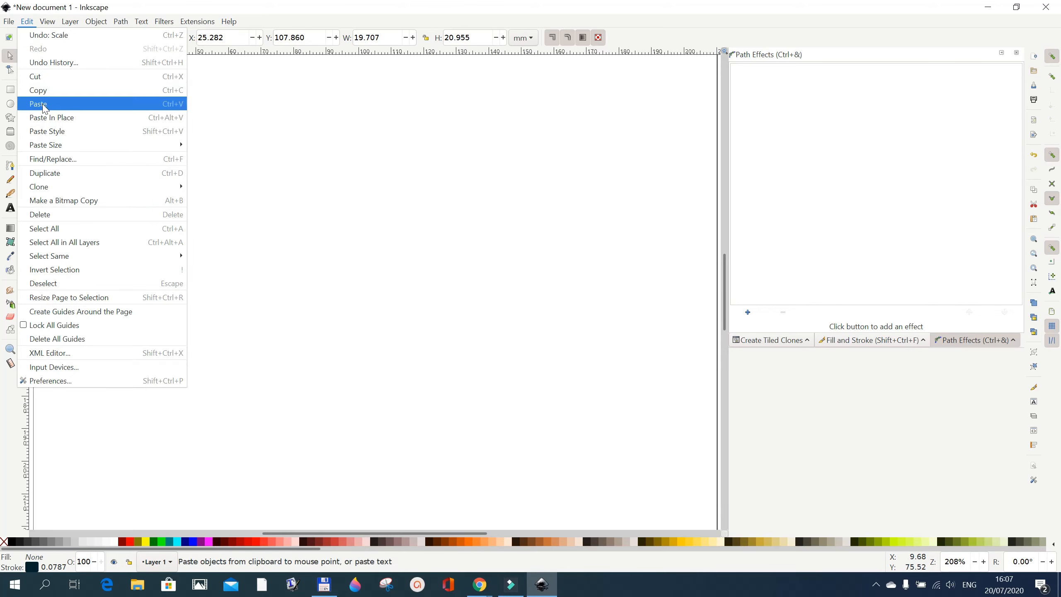
click(55, 179)
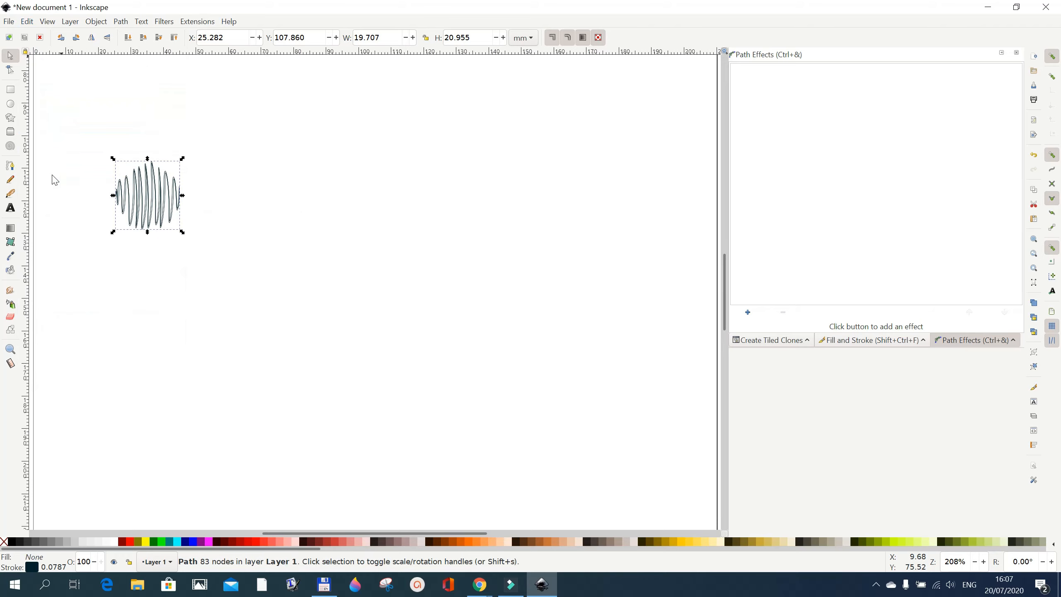
mouse_move(163, 210)
mouse_down()
mouse_move(329, 230)
mouse_move(484, 214)
mouse_up()
Step: Set the stroke colour of the original hatched path to light blue #2AD4FF
click(146, 212)
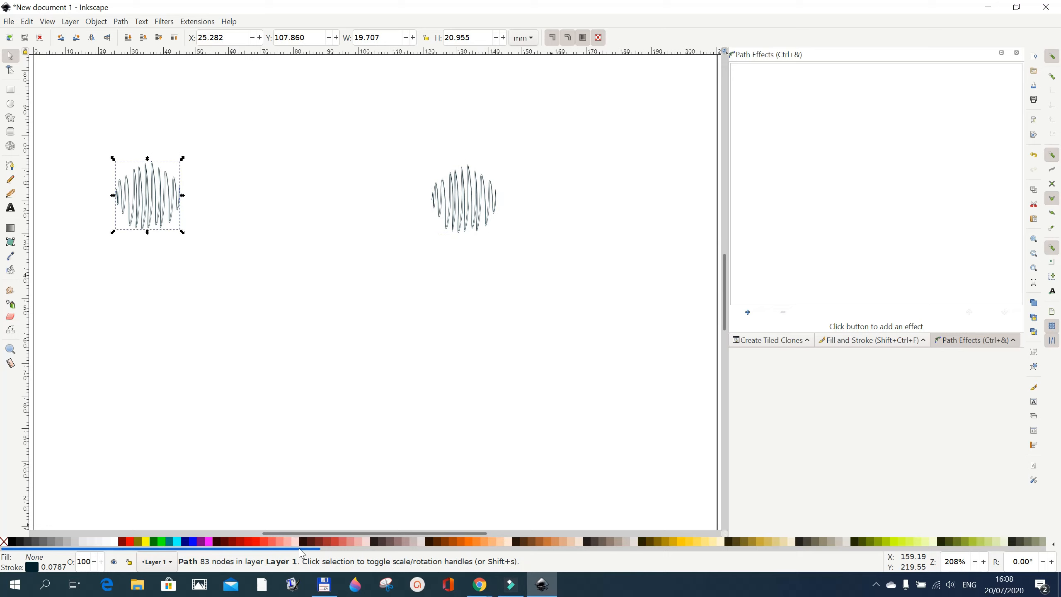
drag(307, 549, 812, 539)
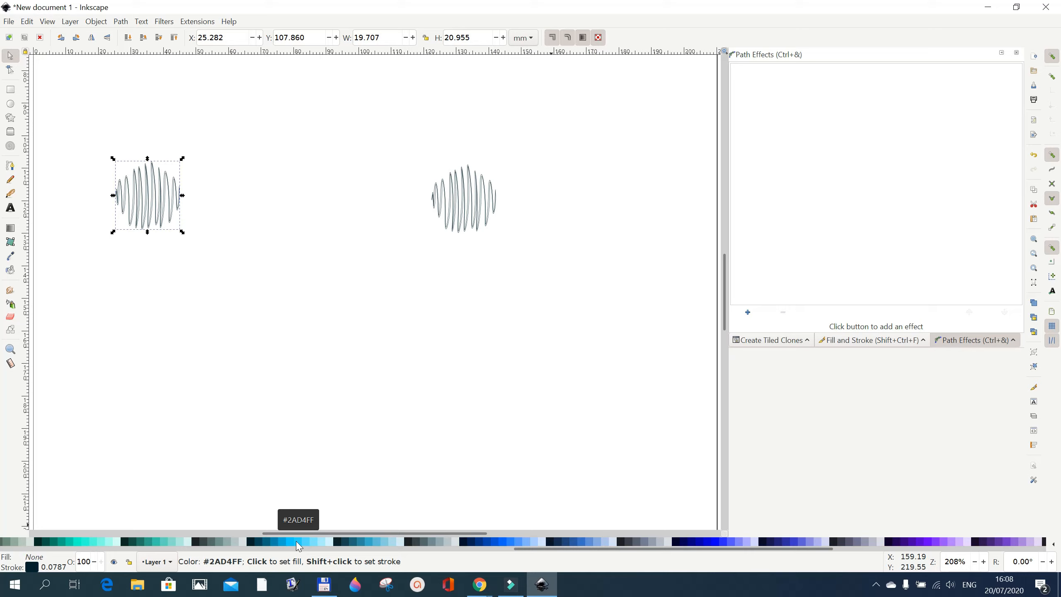
key(shift)
shift+click(296, 541)
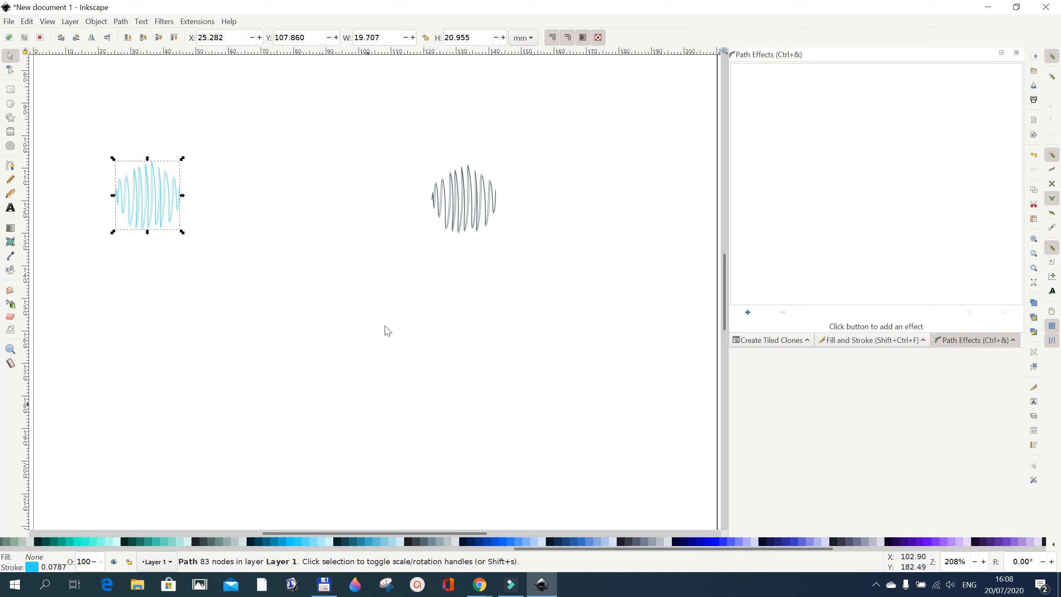
Step: Interpolate between the dark and light blue hatched paths with exponent 0.0, 7 steps, method 2, duplicated endpaths and interpolated style
click(465, 225)
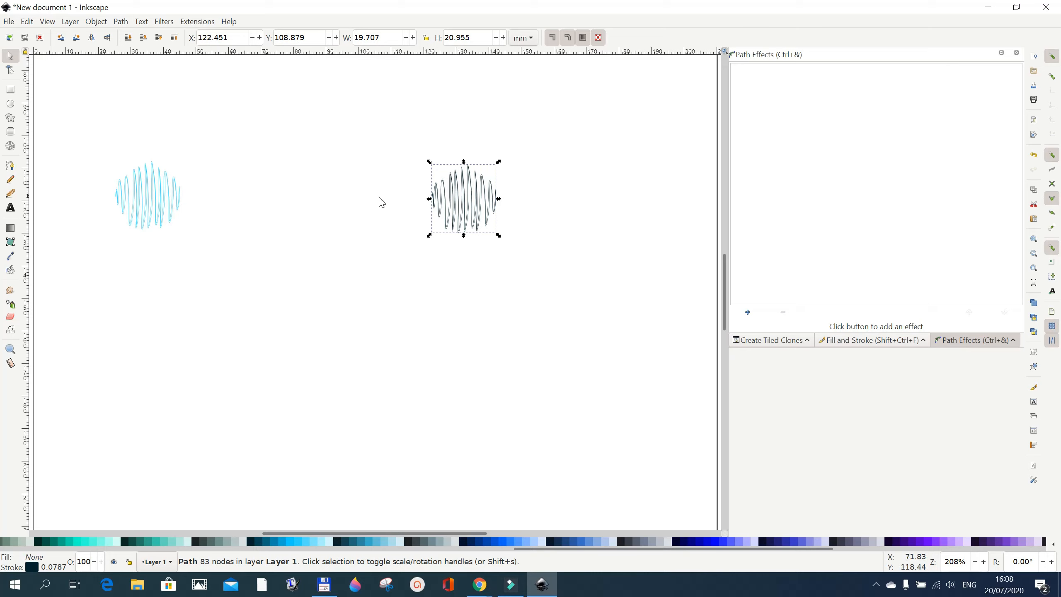
shift+click(156, 209)
click(193, 21)
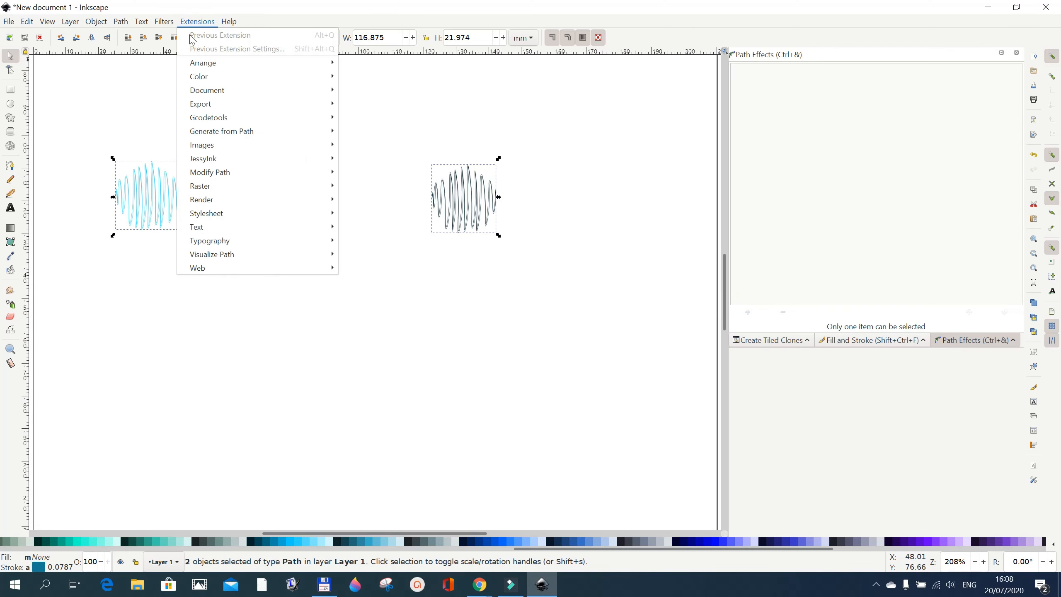
mouse_move(205, 132)
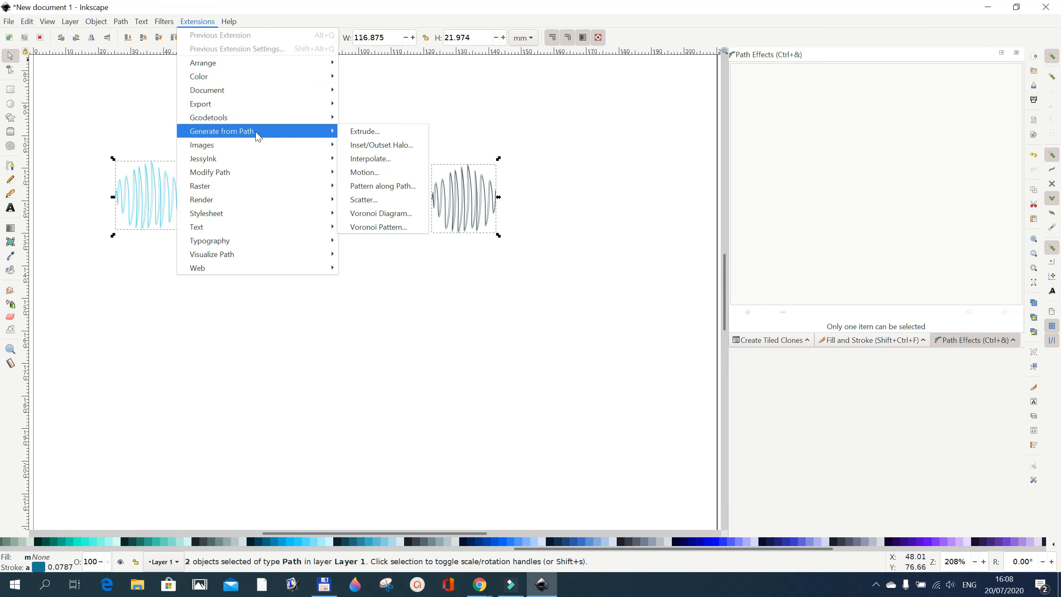
click(384, 159)
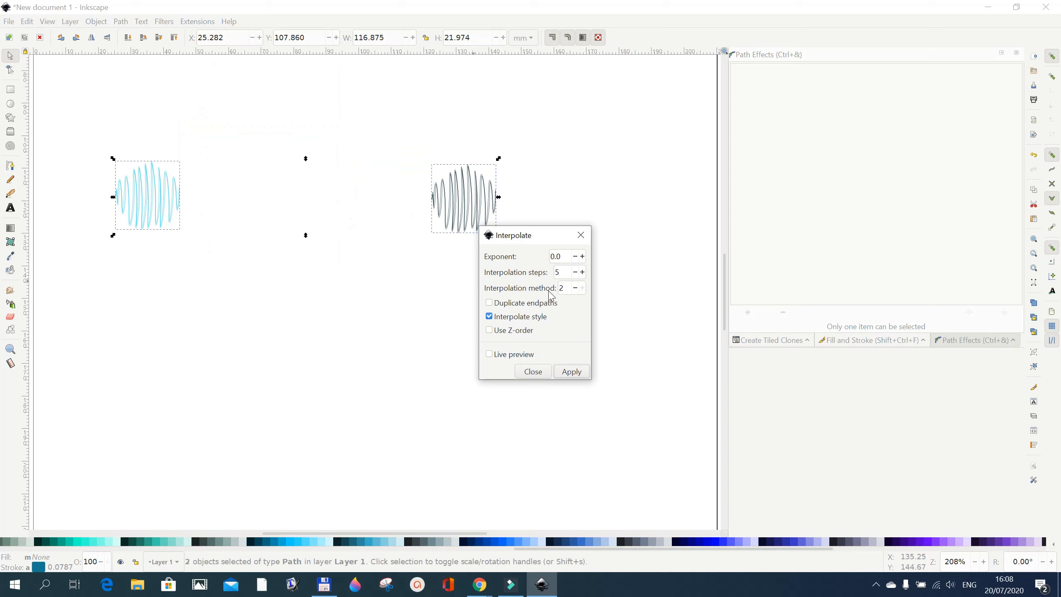
click(559, 273)
click(490, 306)
click(492, 358)
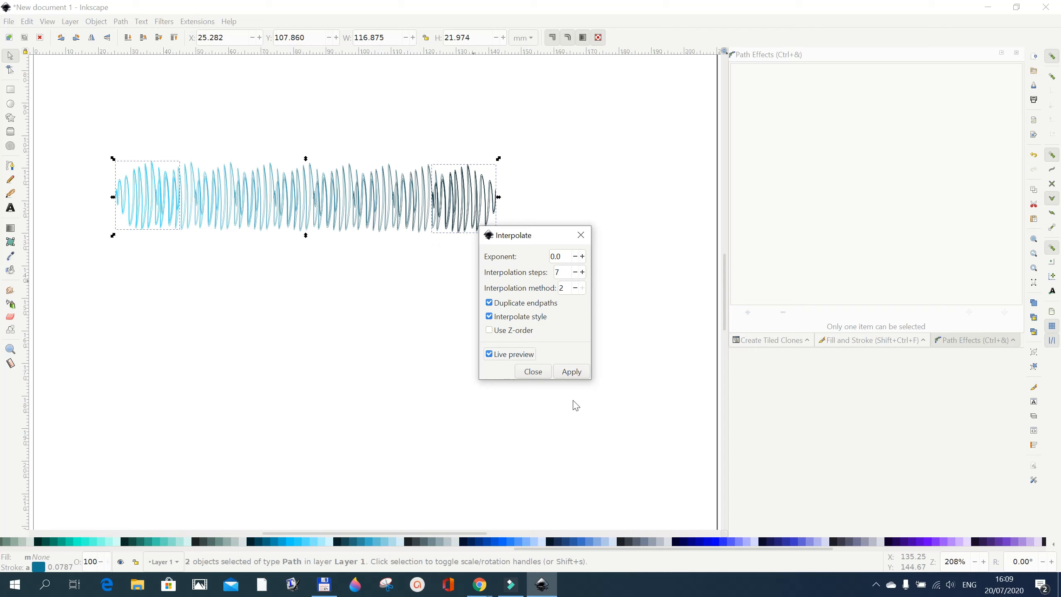
click(571, 378)
click(581, 235)
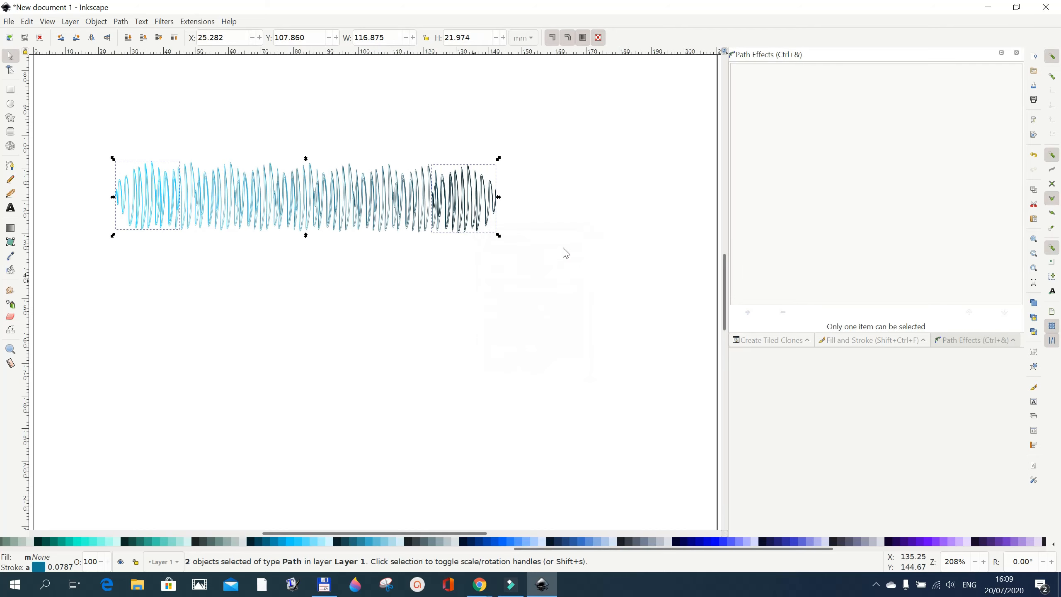
click(457, 326)
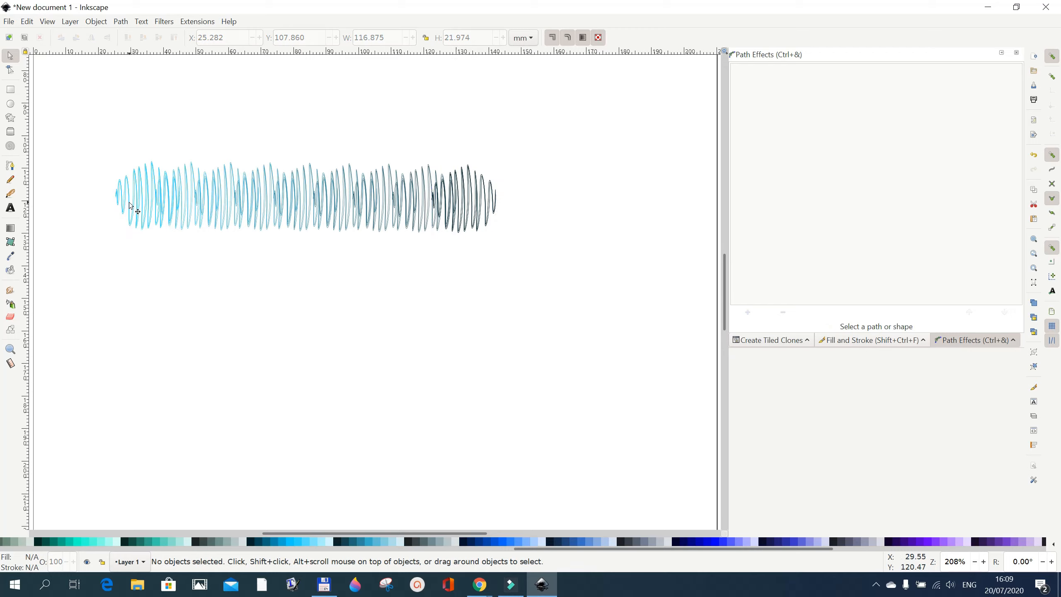
Step: Move the interpolated group about 35 mm down, clear of the two original hatched paths, and delete both originals
drag(268, 196, 281, 312)
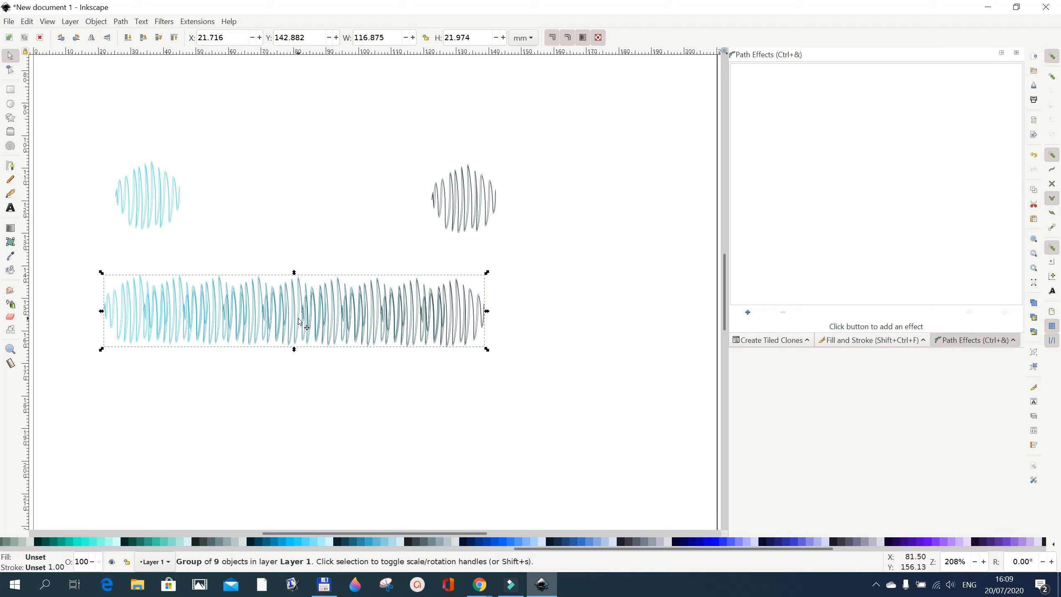
click(463, 211)
click(172, 196)
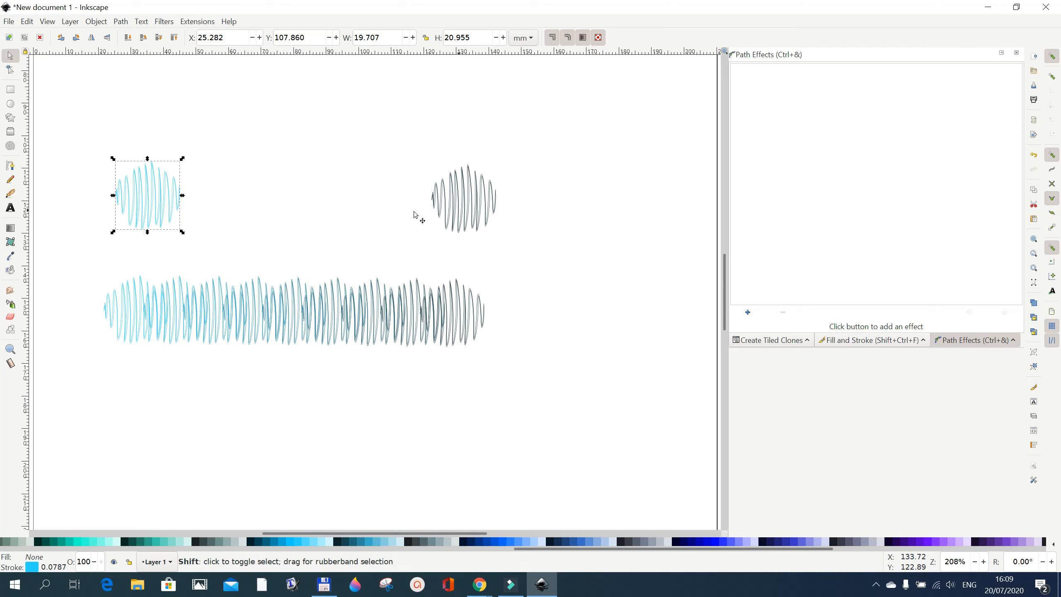
shift+click(462, 217)
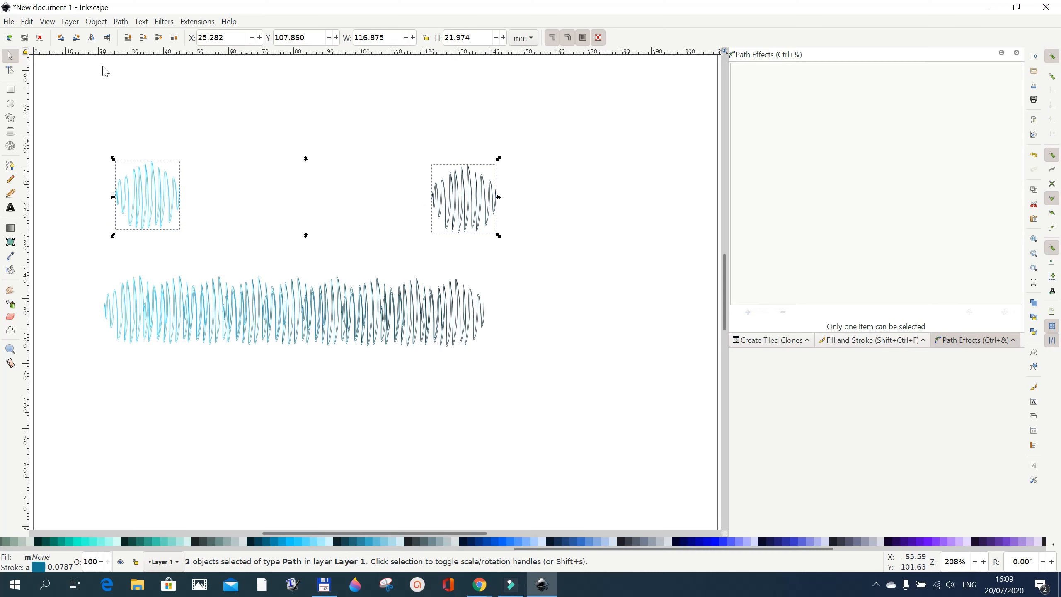
click(28, 21)
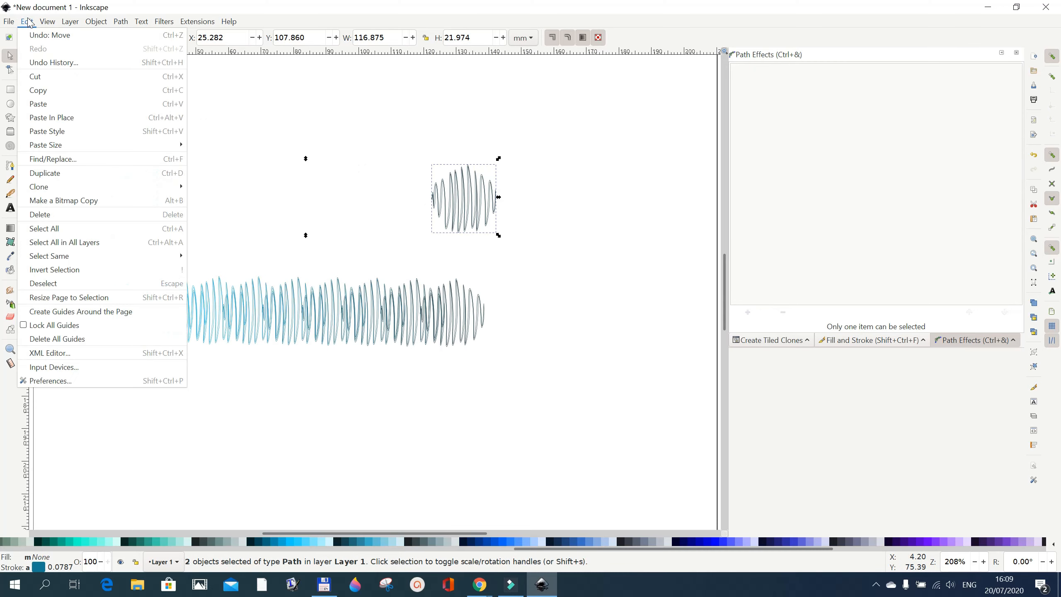
click(55, 214)
Step: Move the interpolated group to about X 50.6, Y 118.2 mm and place its rotation centre at the middle of its left edge
click(285, 314)
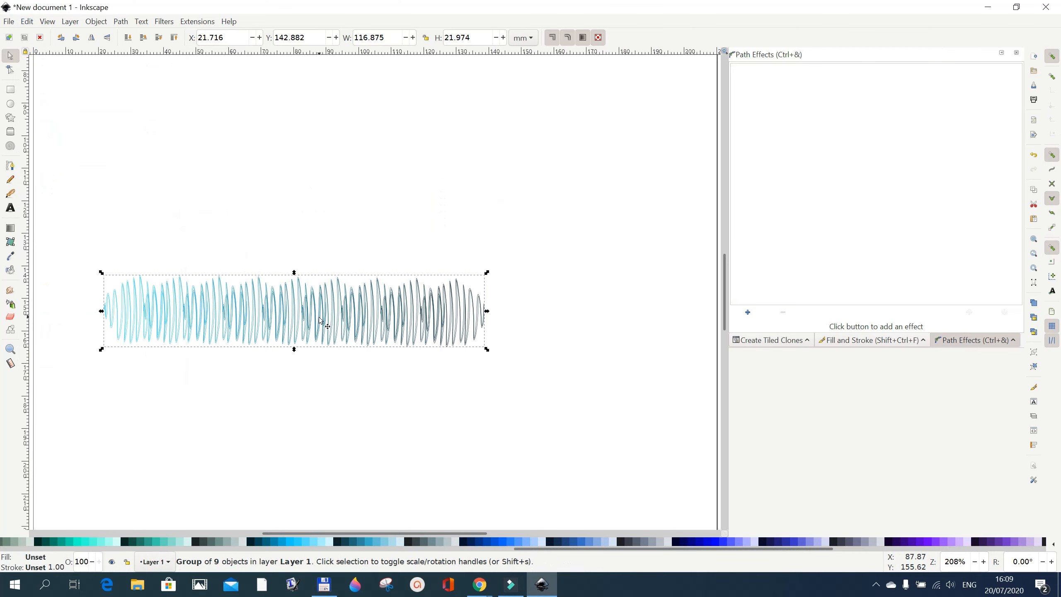
drag(320, 319, 414, 240)
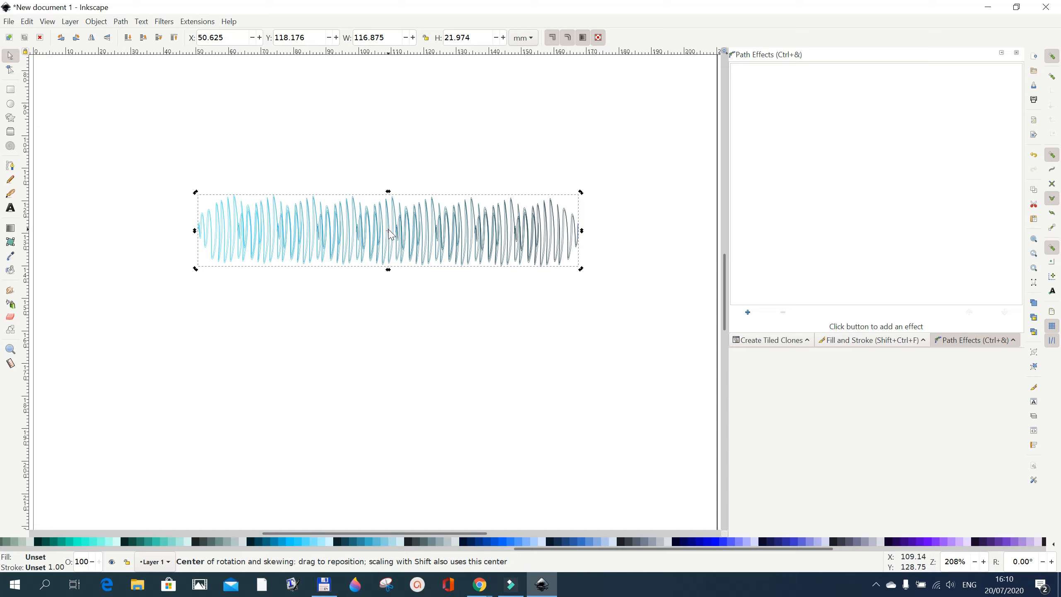
drag(391, 236, 197, 231)
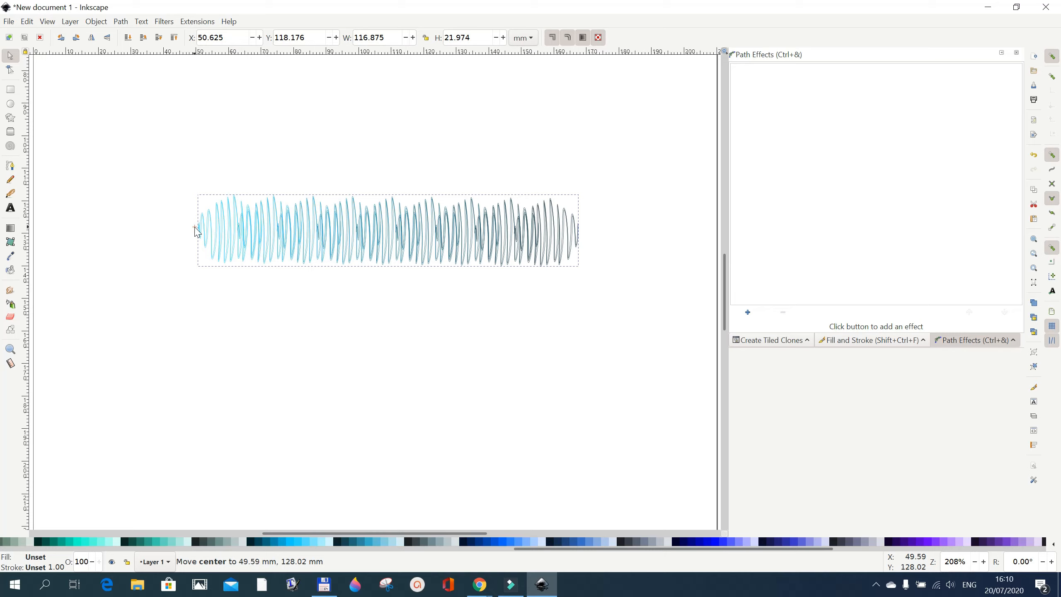
drag(198, 232, 198, 231)
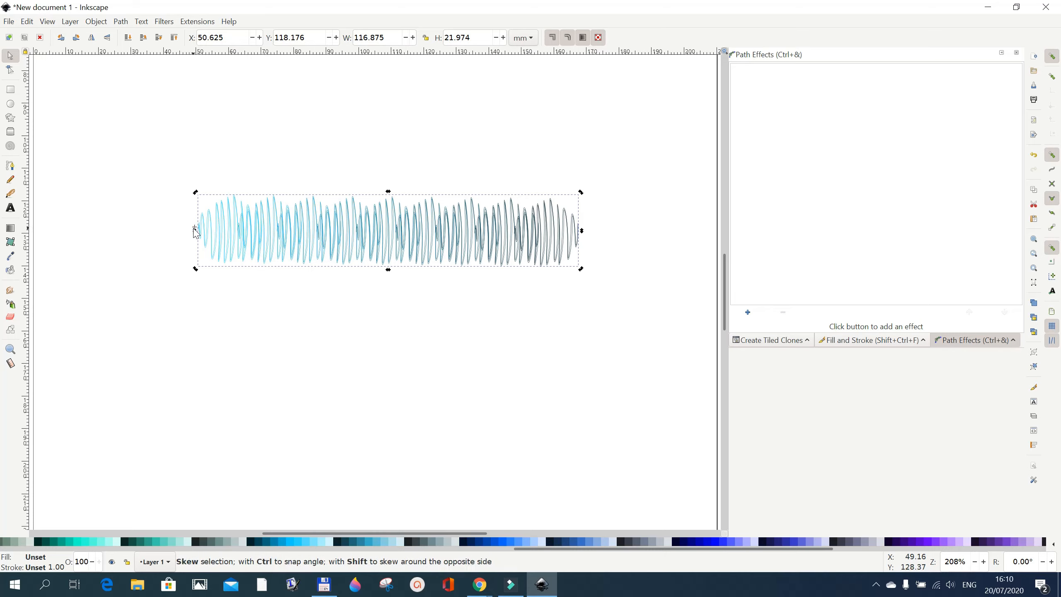
click(252, 330)
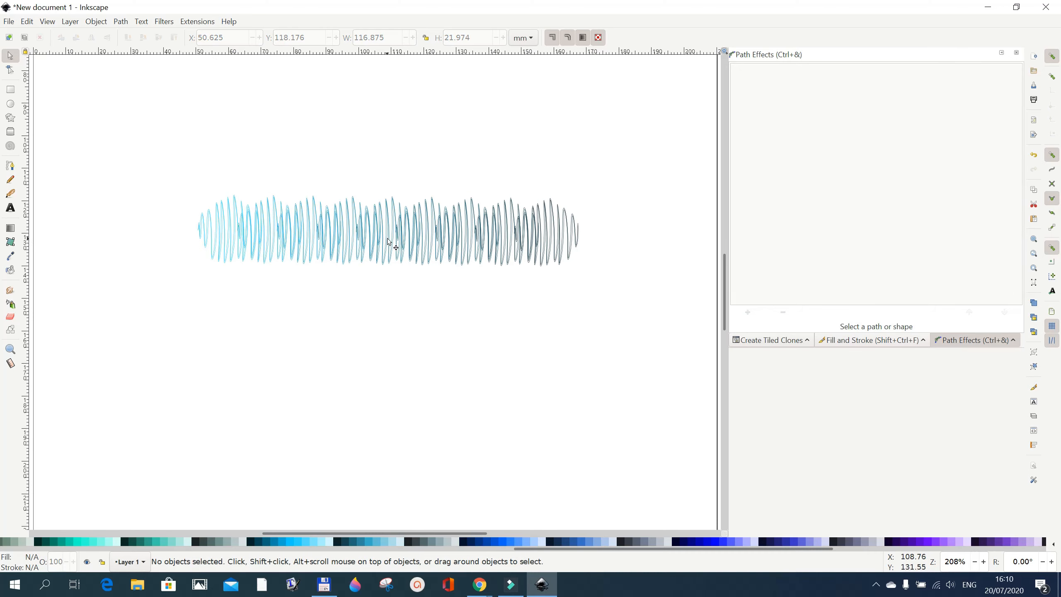
Step: Create tiled clones of the group using P1 simple translation, 6 rows by 1 column, tile height excluded and 60° rotation per row
click(27, 21)
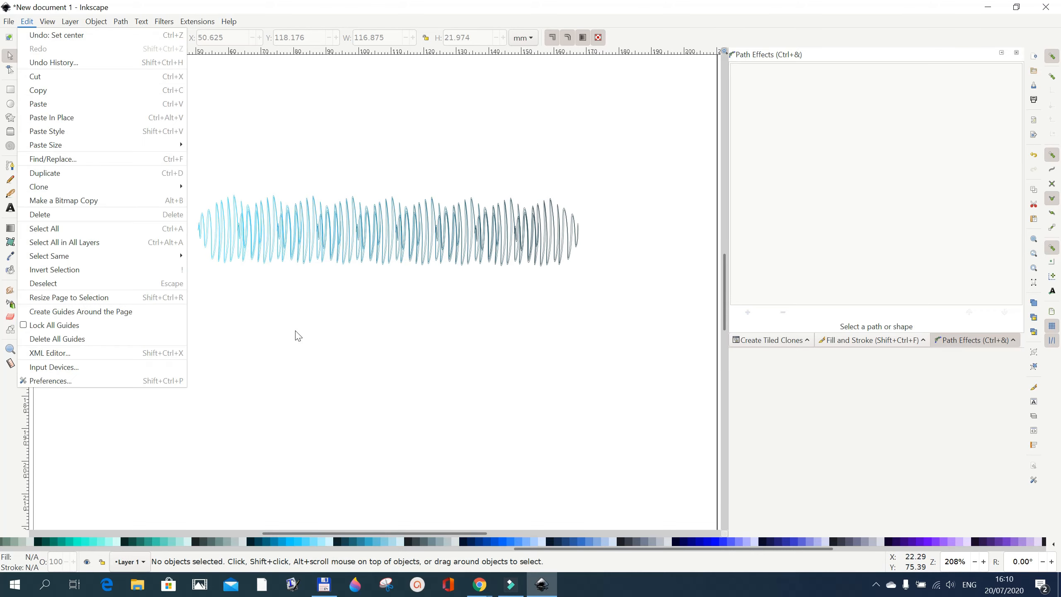
click(337, 386)
click(316, 245)
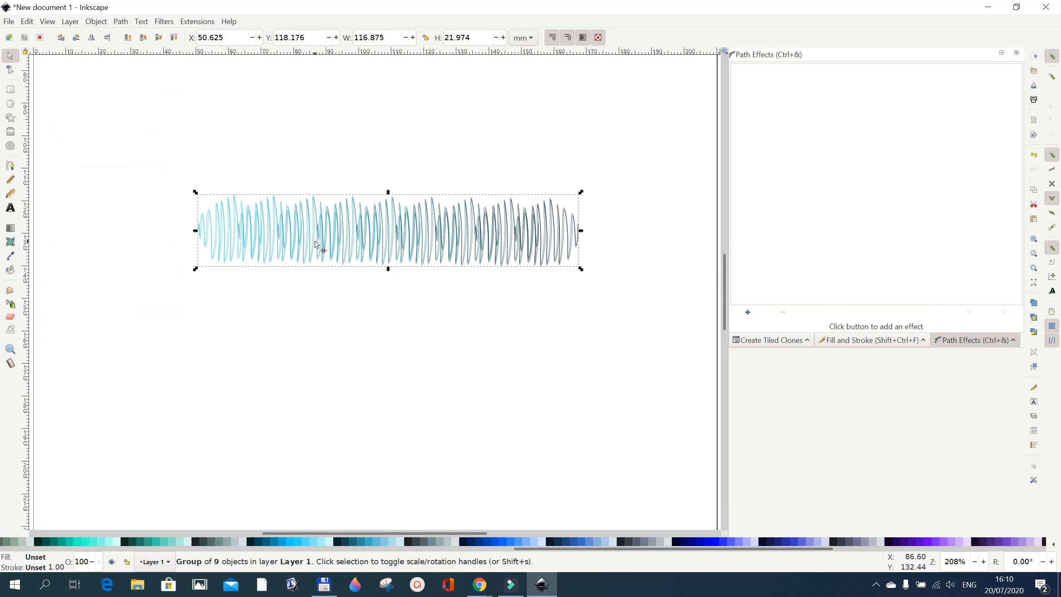
click(25, 21)
mouse_move(64, 190)
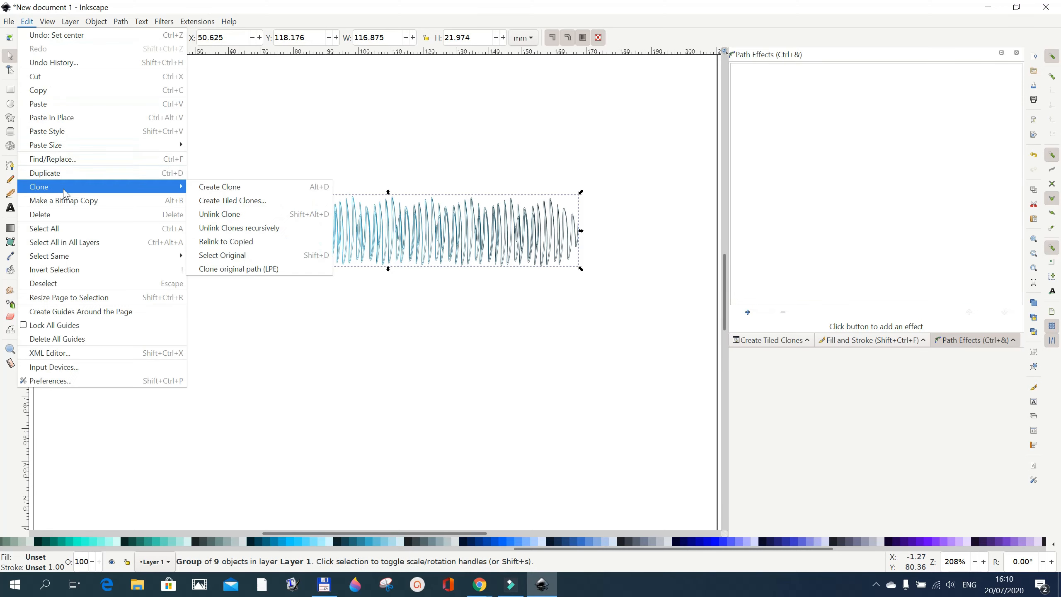
click(209, 200)
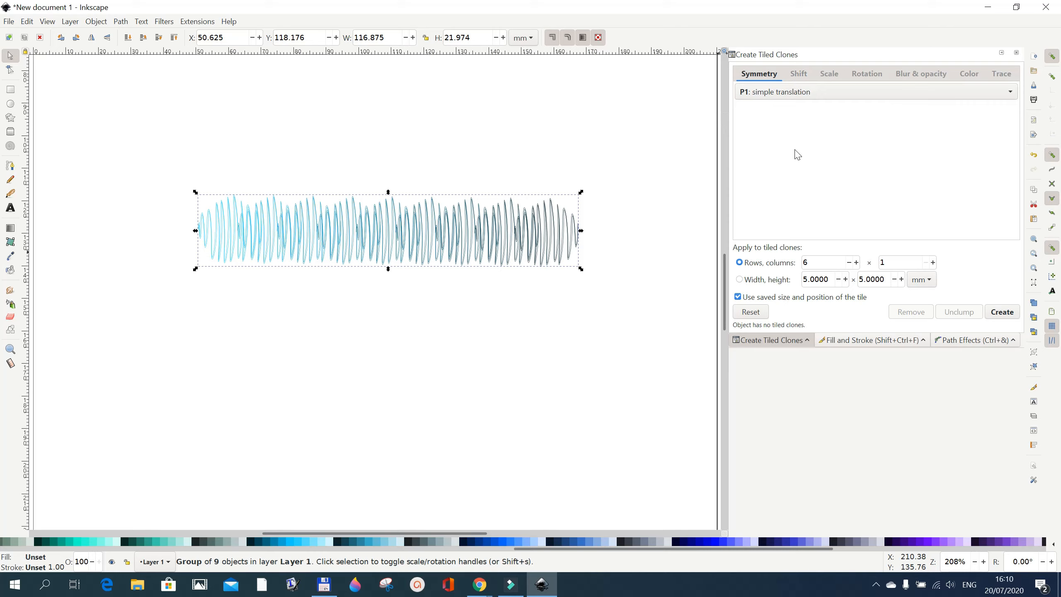
click(795, 79)
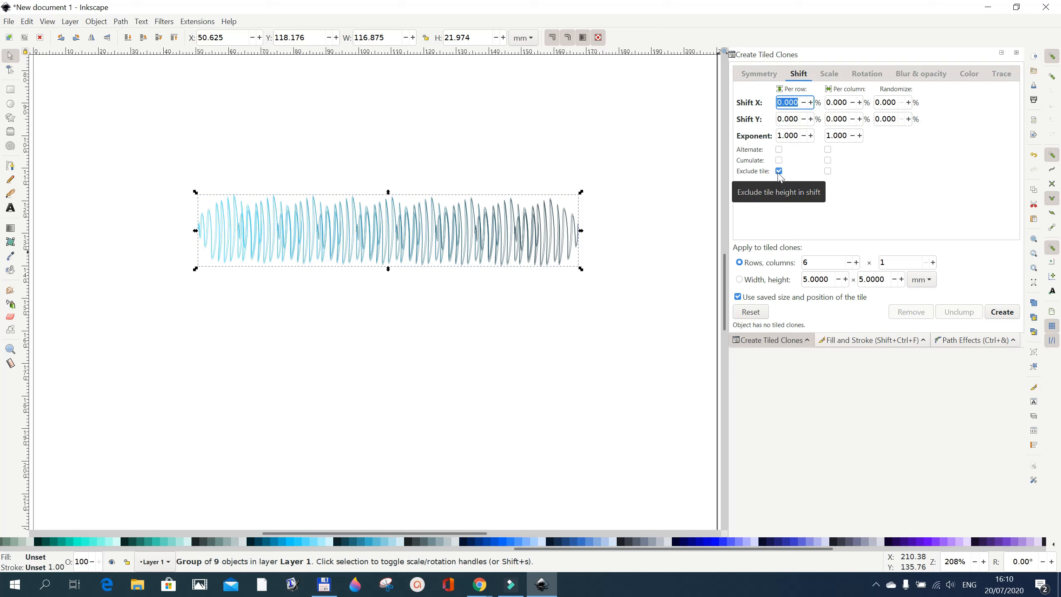
click(862, 79)
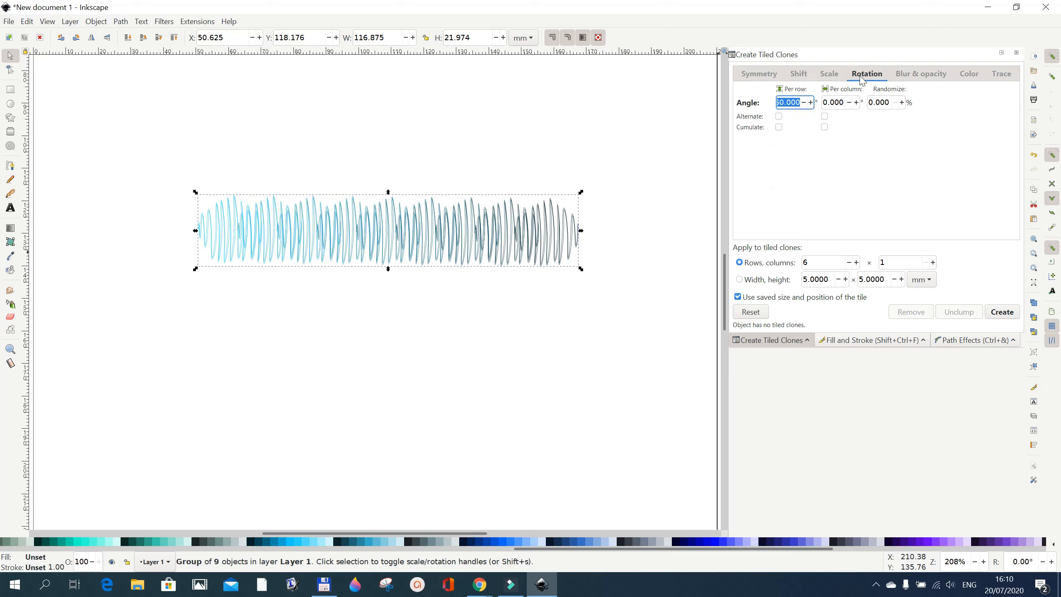
click(780, 101)
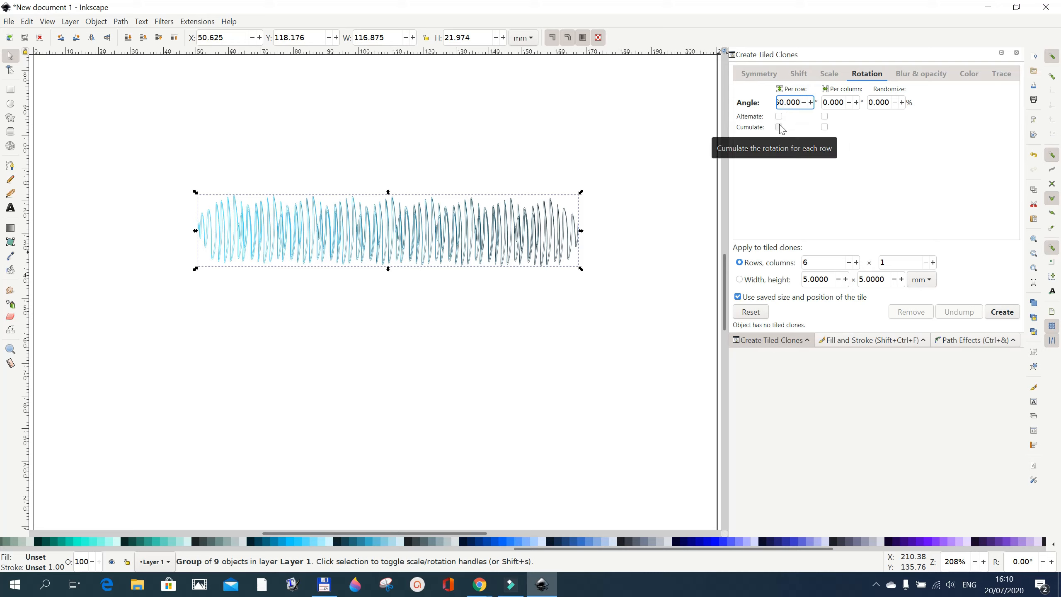
key(BackSpace)
key(BackSpace)
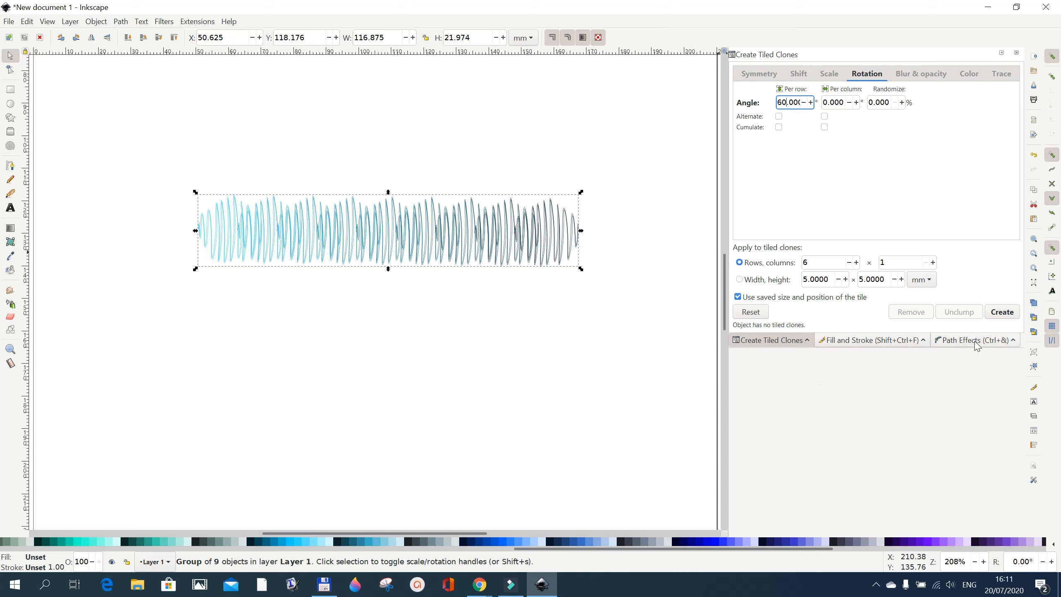
click(1007, 316)
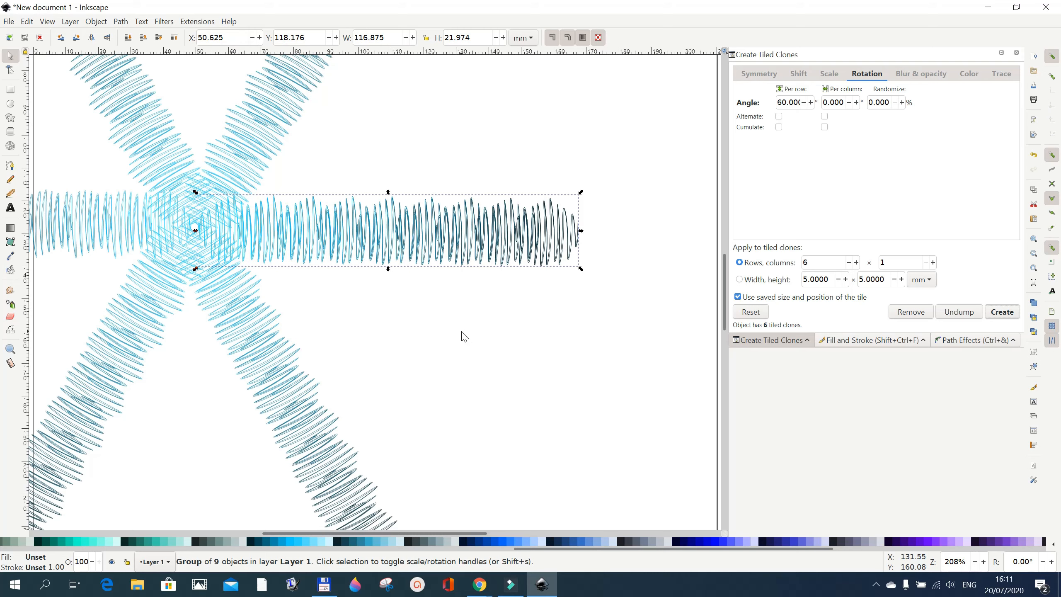
Step: Group the six rotated clones and scale the group down about its centre to about 108.9 by 96.7 mm
click(381, 337)
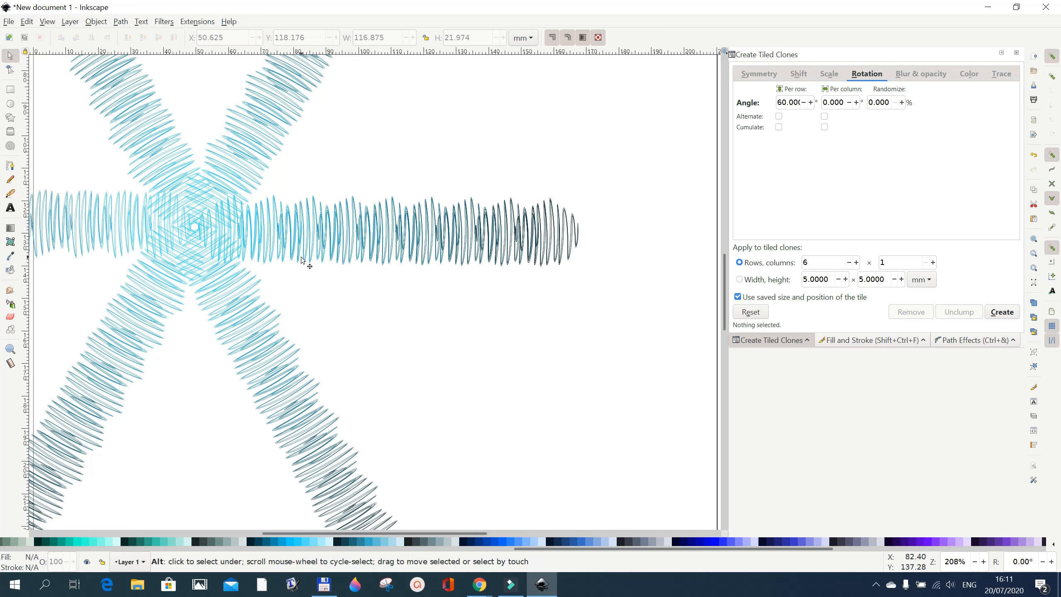
mouse_move(301, 256)
mouse_down()
mouse_move(254, 176)
mouse_move(164, 151)
mouse_move(124, 154)
mouse_move(93, 194)
mouse_move(86, 237)
mouse_move(97, 267)
mouse_move(167, 329)
mouse_move(217, 342)
mouse_move(262, 330)
mouse_move(301, 259)
mouse_up()
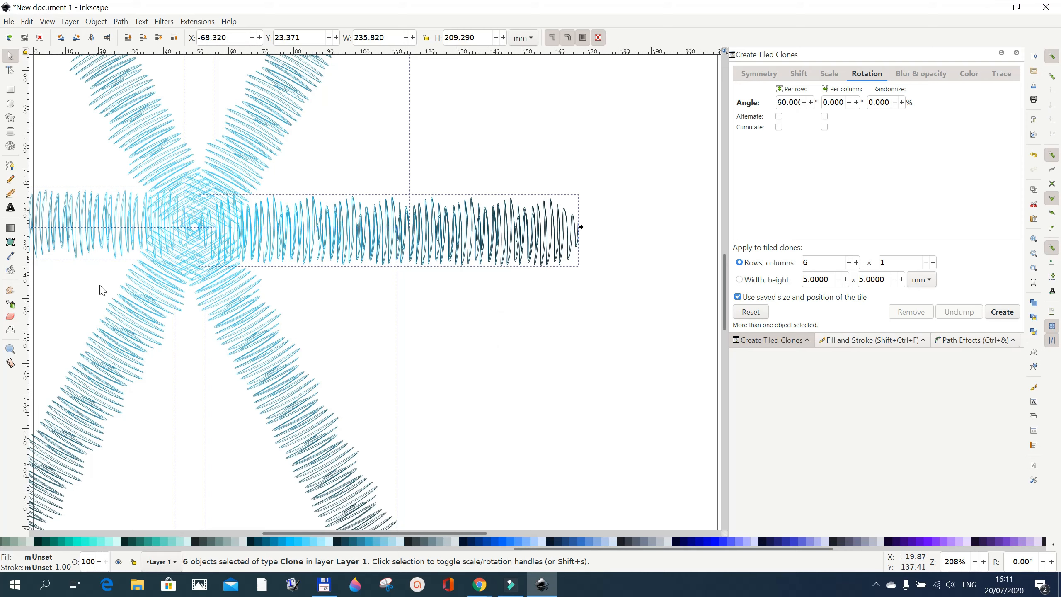
click(101, 24)
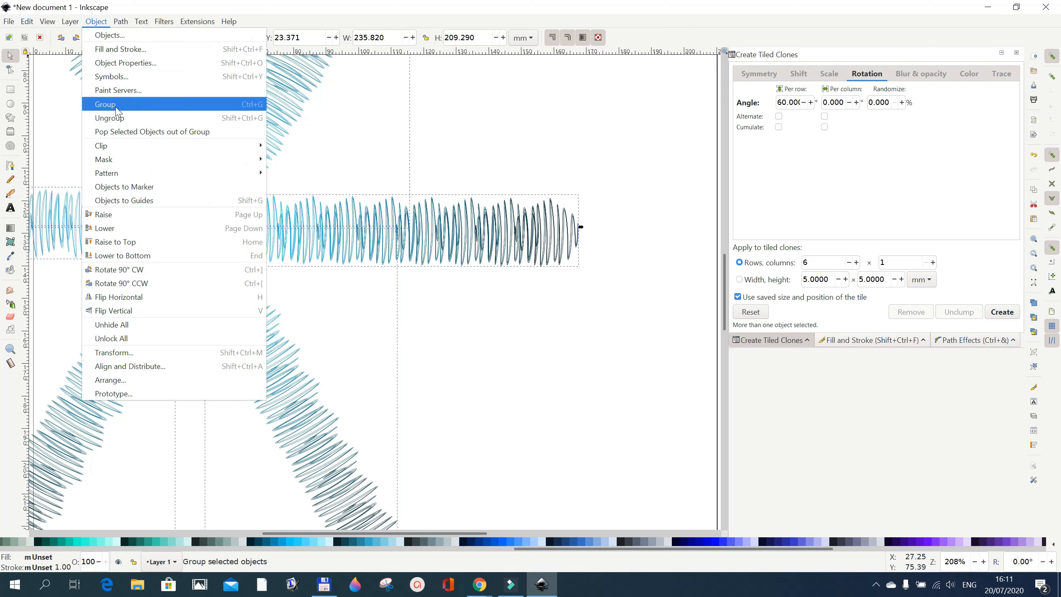
click(105, 104)
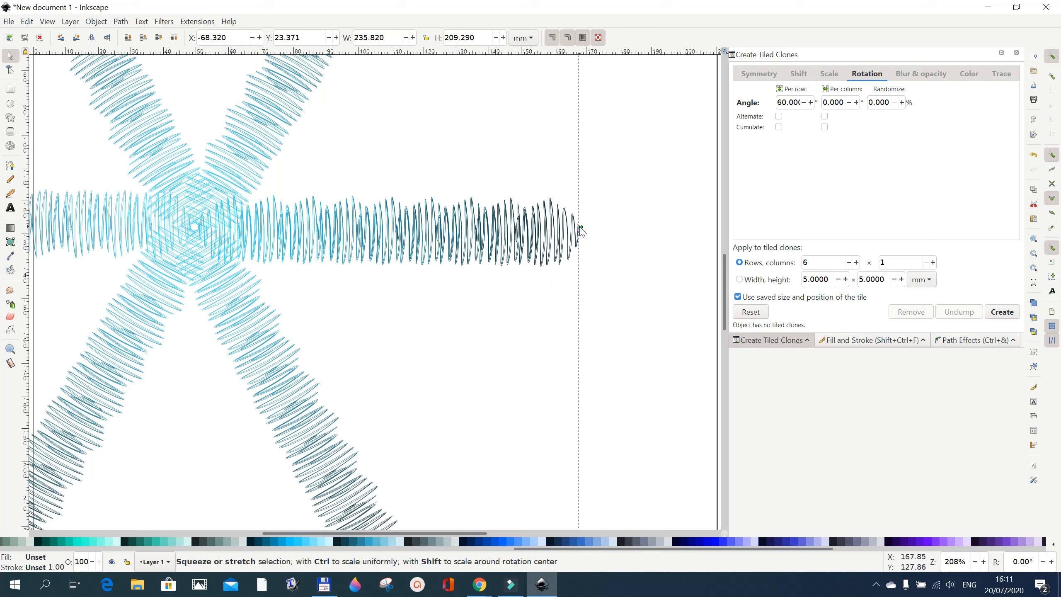
drag(580, 229, 373, 242)
Step: Pull the original interpolated strip clear of the six-armed star and delete it
click(485, 241)
drag(485, 242, 599, 185)
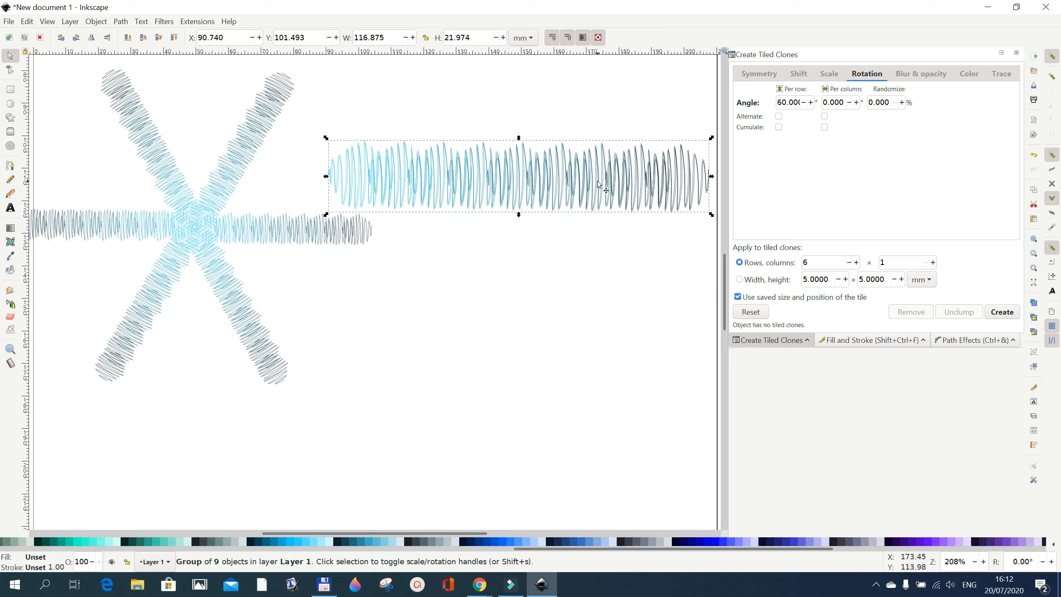
right_click(529, 175)
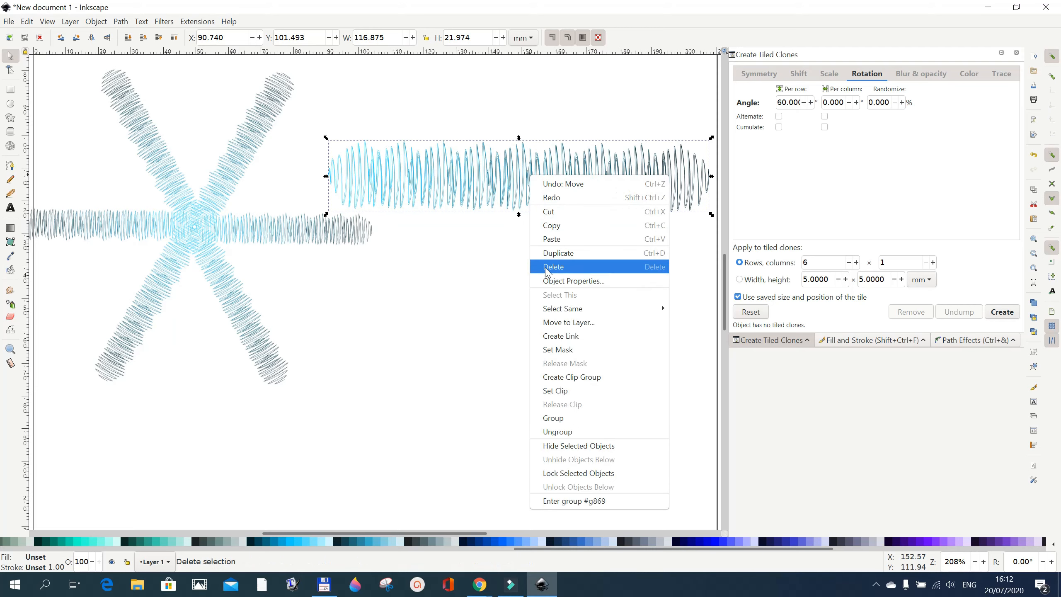
key(Escape)
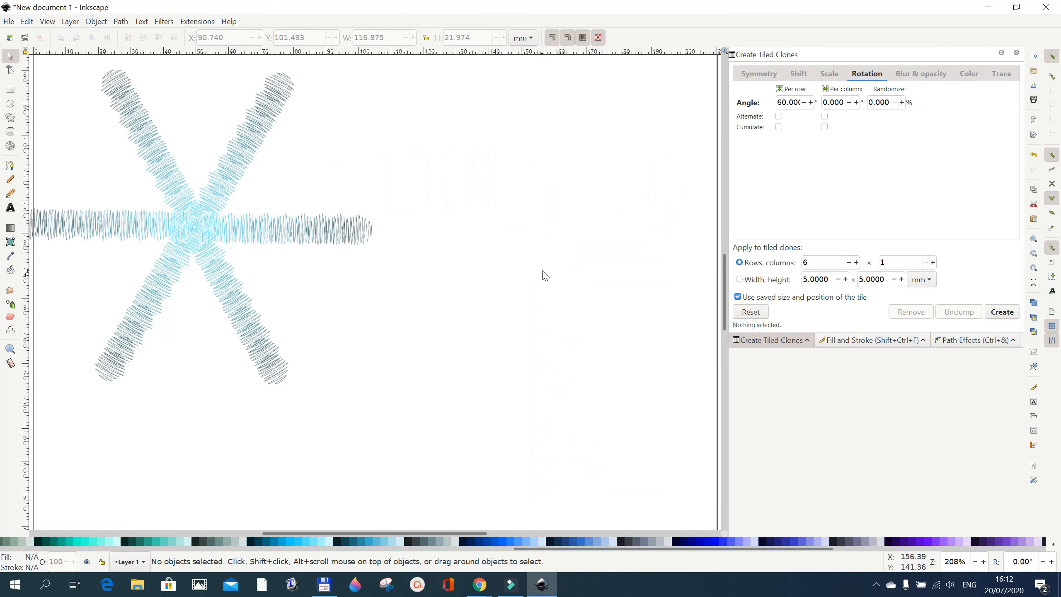
Step: Move the star group fully onto the page and scale it down about its centre to about 92.1 by 81.7 mm
click(197, 230)
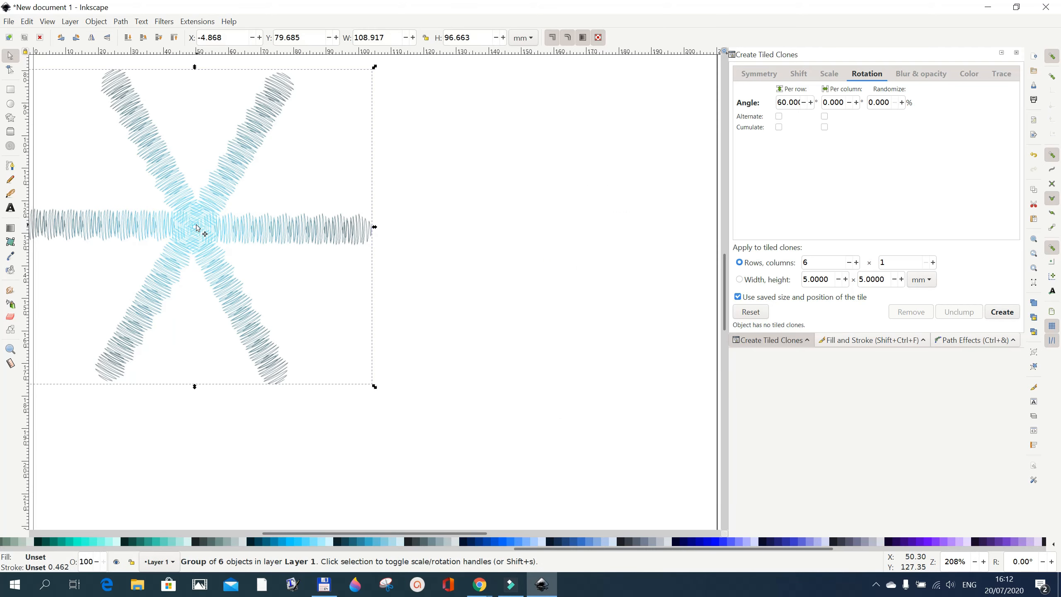
drag(217, 225, 257, 233)
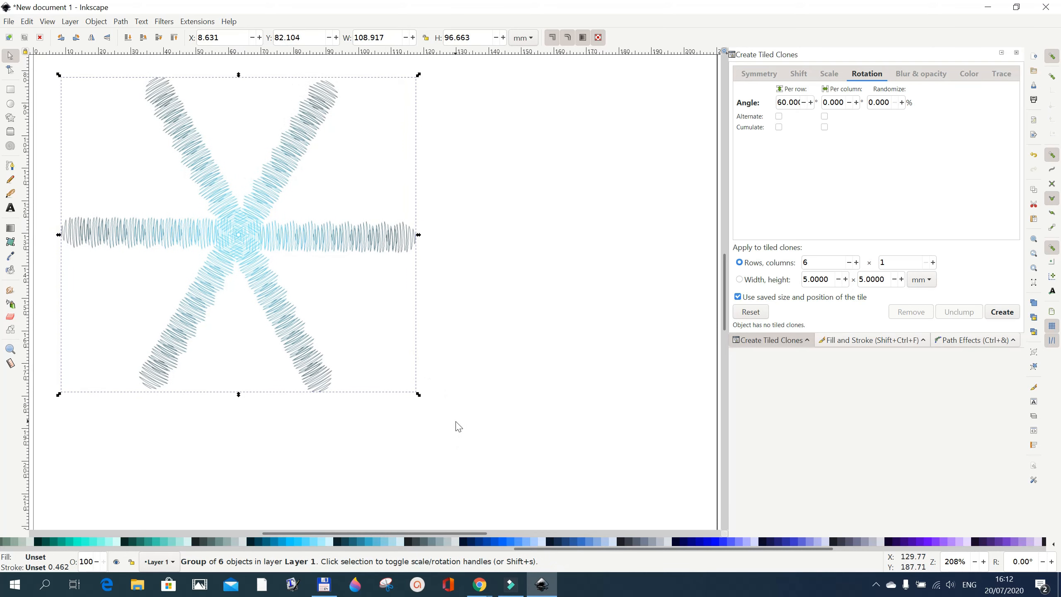
drag(419, 394, 390, 381)
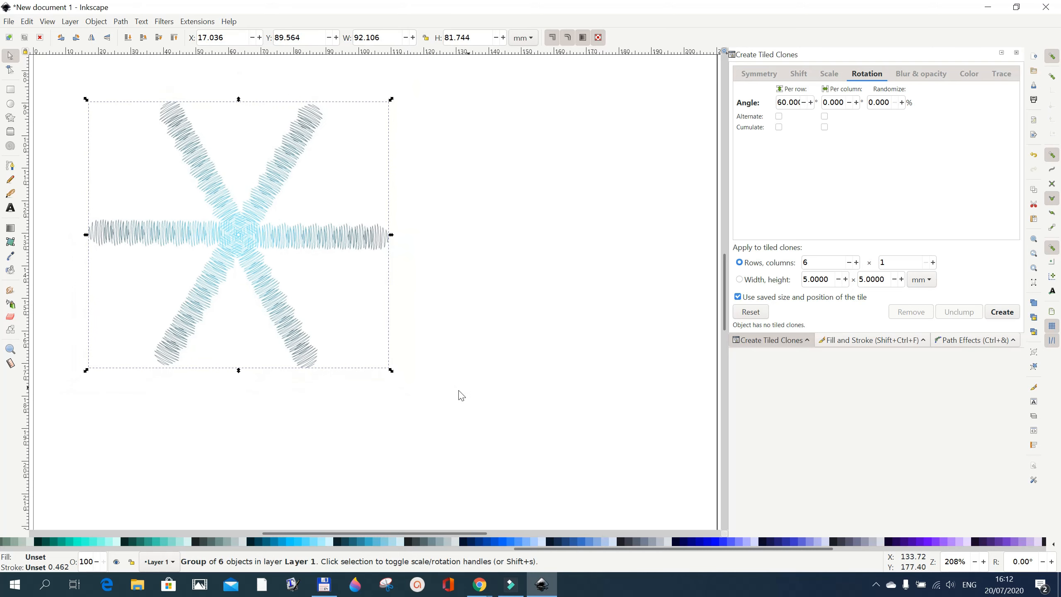
click(526, 374)
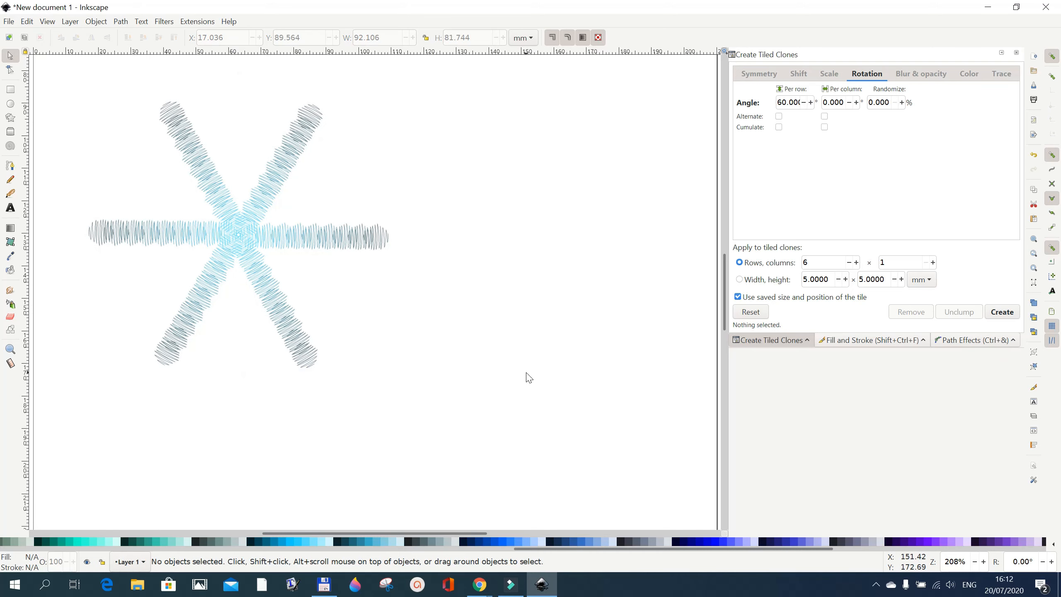